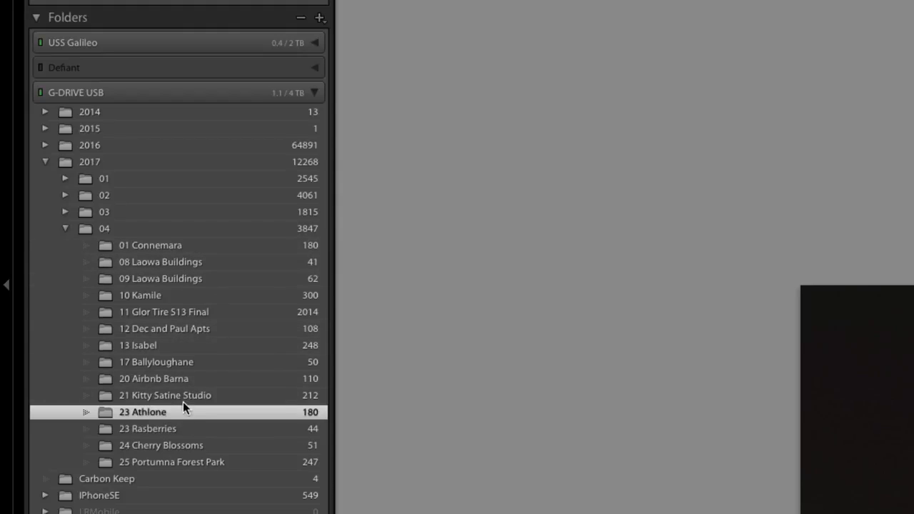
Open the 25 Portumna Forest Park folder, reveal its first photo in Finder, and close the Finder window.
left_click(216, 463)
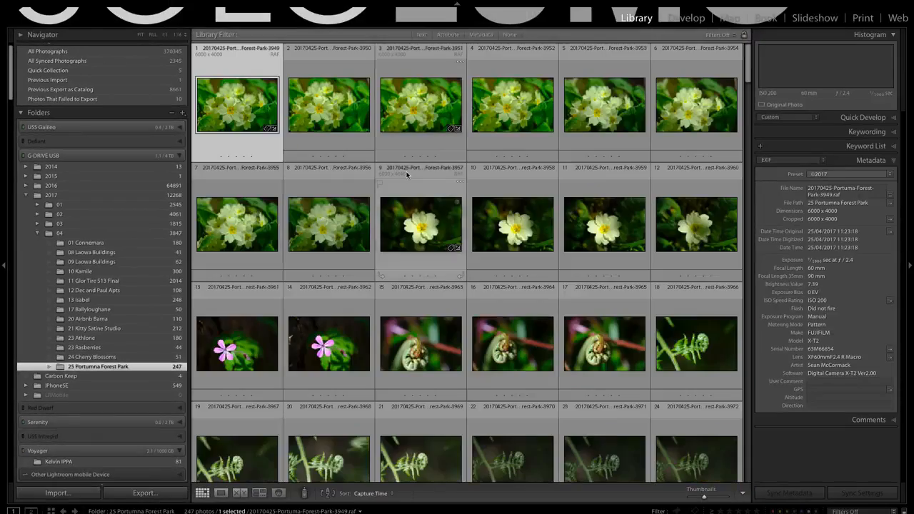
left_click_drag(747, 81, 726, 73)
scroll(725, 74, "up", 2)
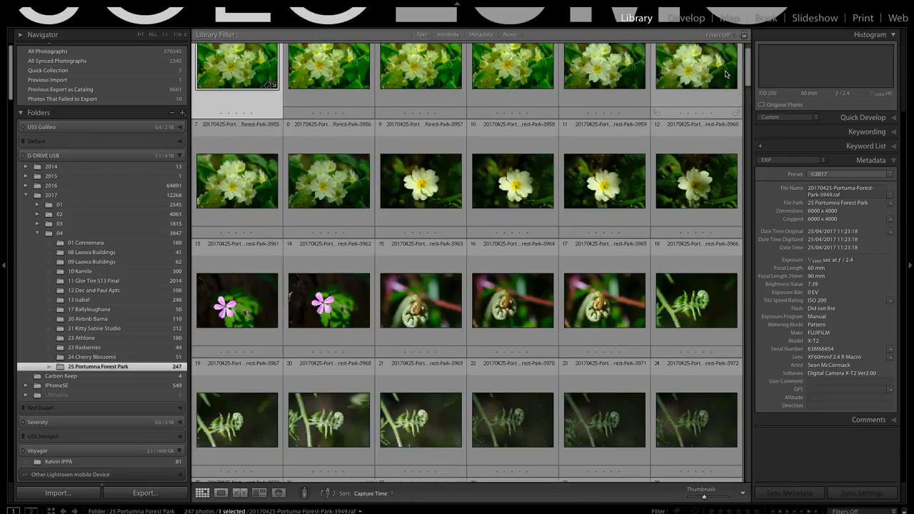
right_click(239, 70)
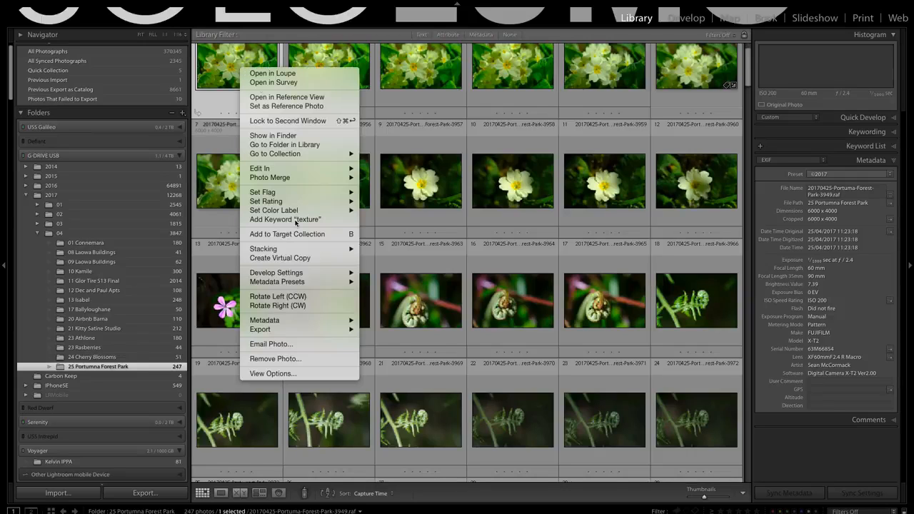
left_click(300, 137)
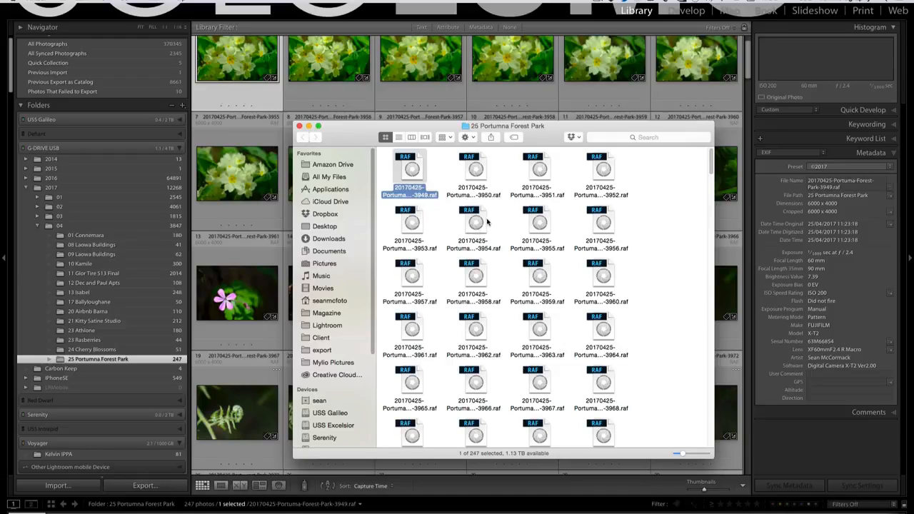
left_click(300, 126)
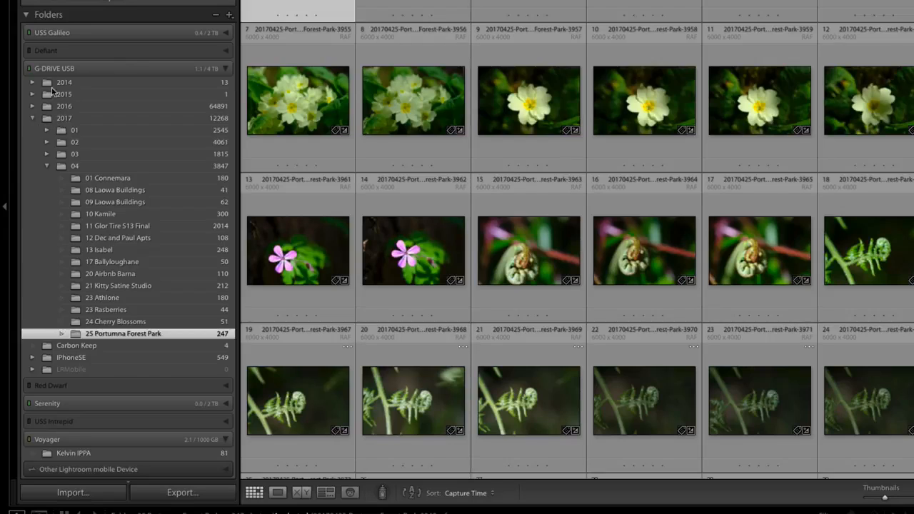
Show the 25 Portumna Forest Park folder in Finder using column view and examine its path up through 04, 2017 and Photo.
left_click(95, 119)
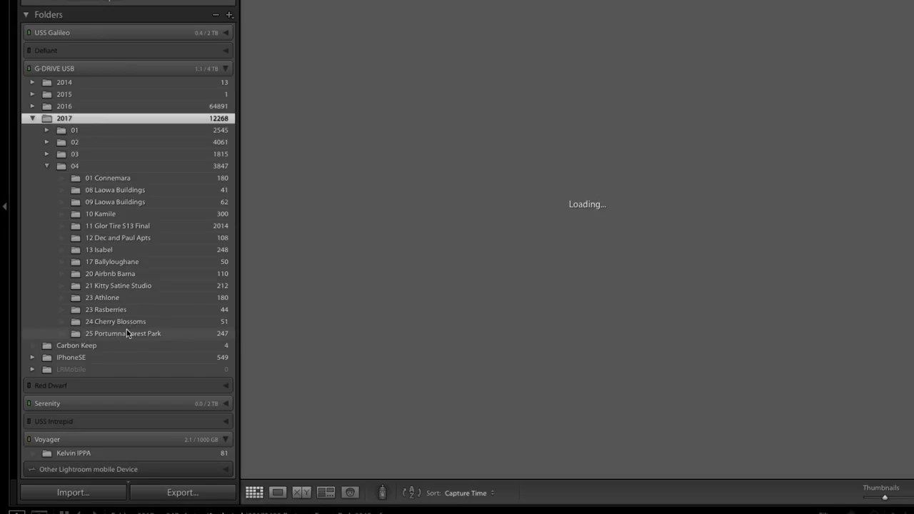
left_click(130, 333)
right_click(139, 335)
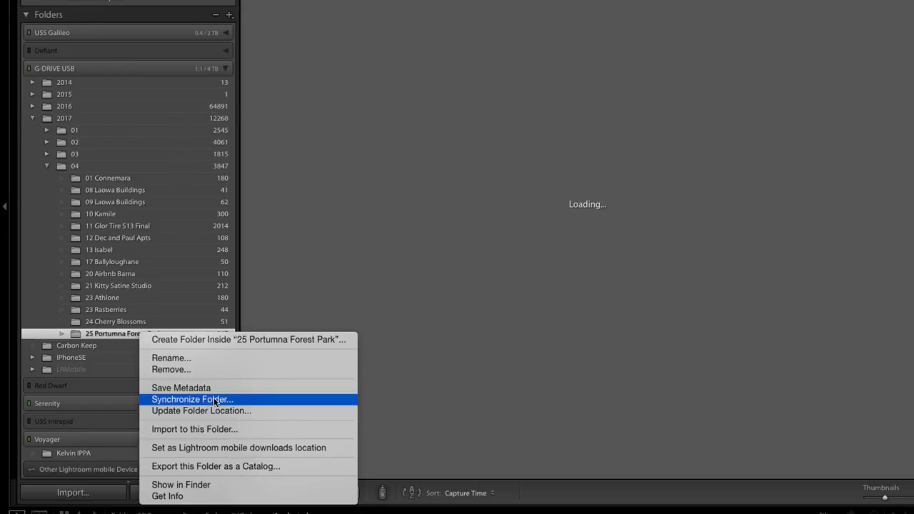
left_click(200, 487)
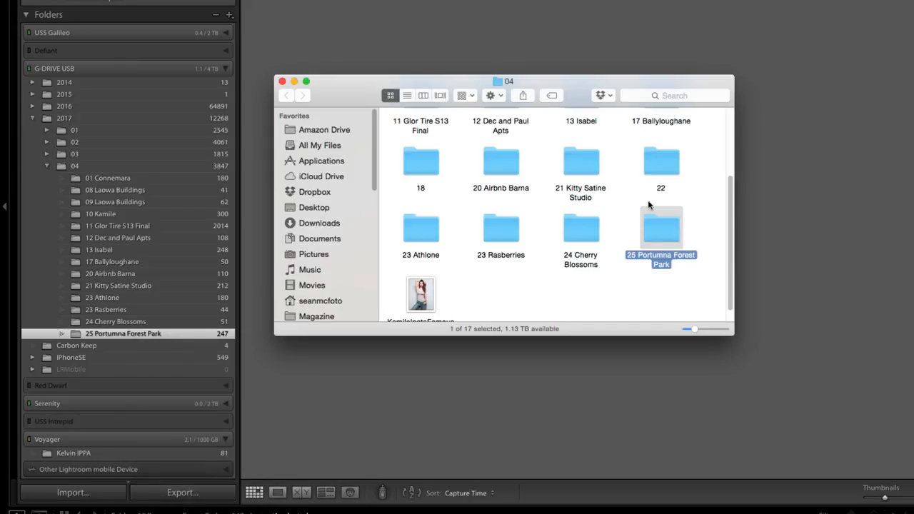
left_click(423, 97)
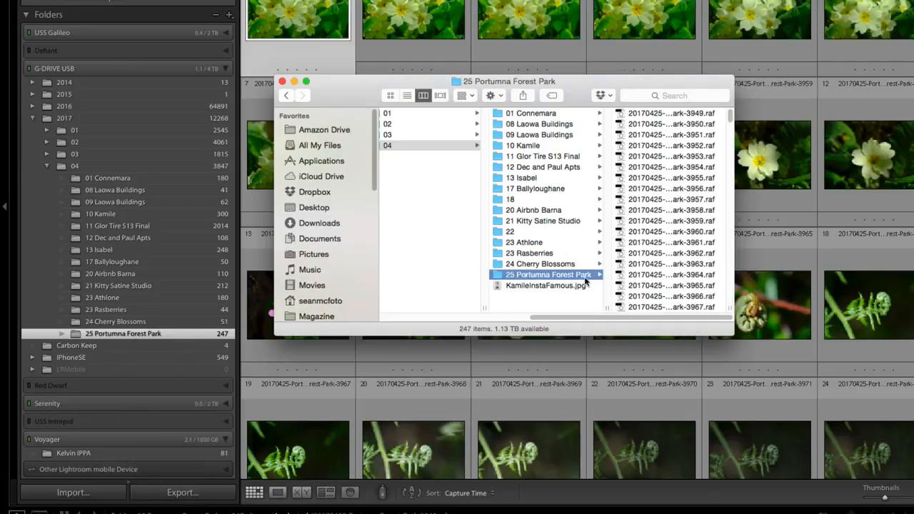
left_click_drag(581, 317, 497, 332)
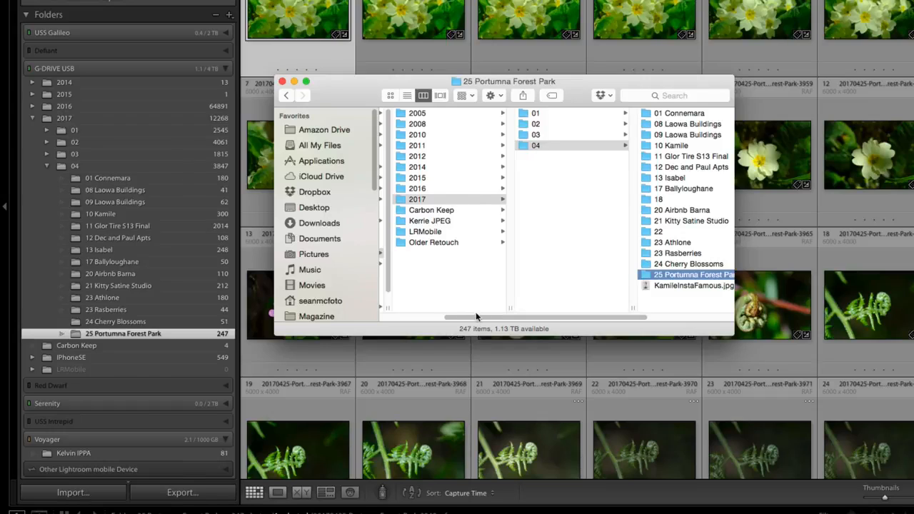
left_click_drag(477, 317, 390, 335)
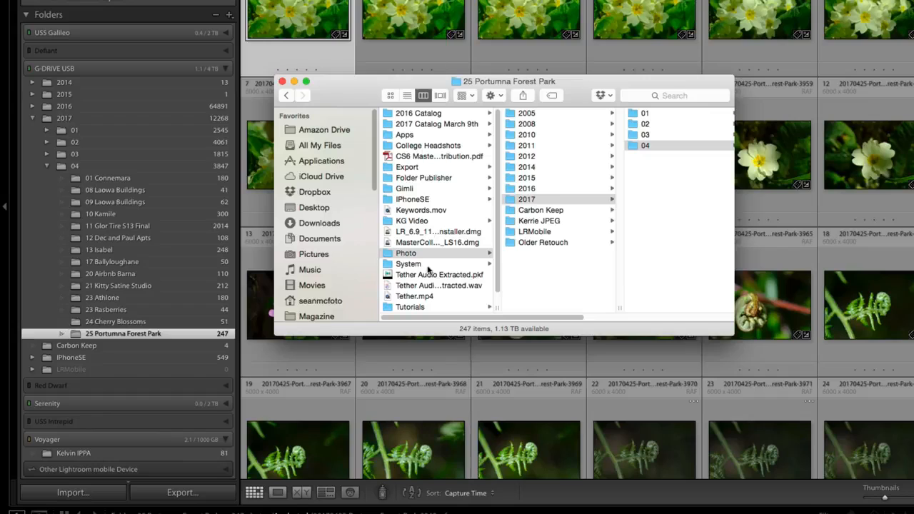
left_click_drag(440, 321, 496, 325)
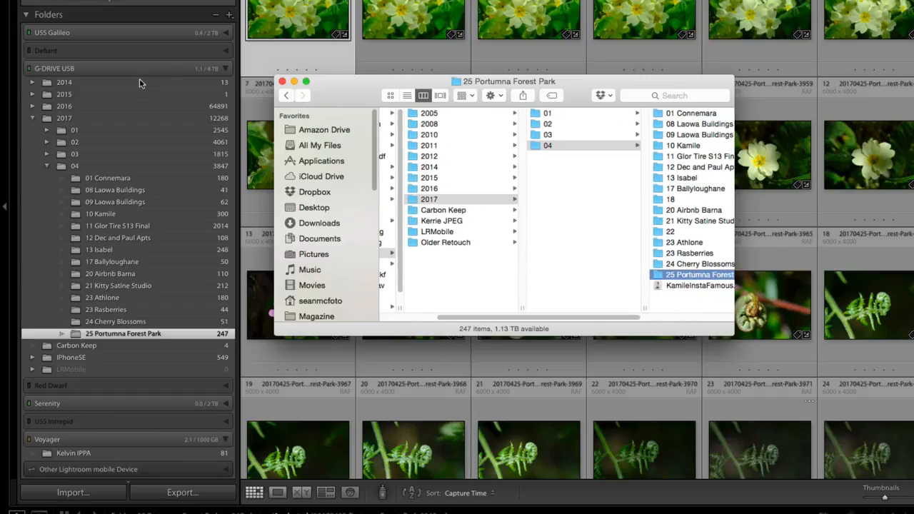
Show the parent folder of 2017 on G-DRIVE USB and compare the folder hierarchy with the one in Finder.
left_click(113, 122)
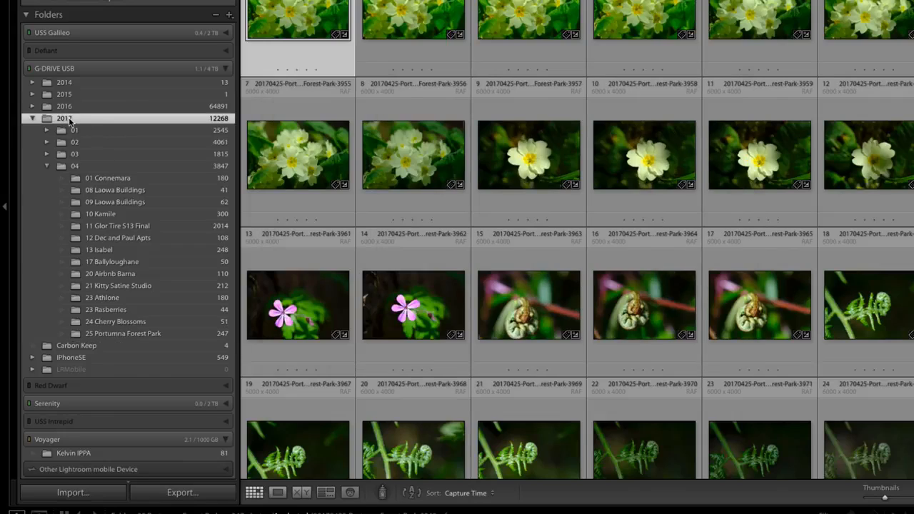
left_click(93, 122)
right_click(97, 118)
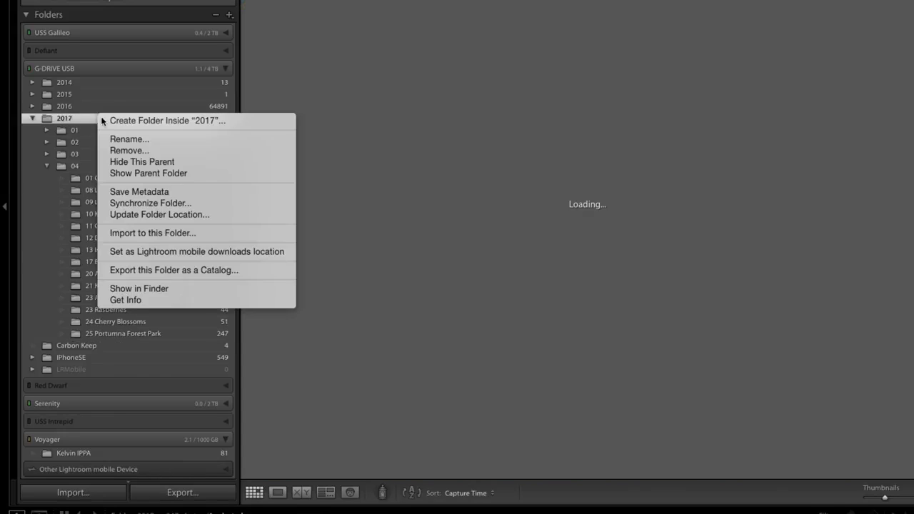
left_click(176, 174)
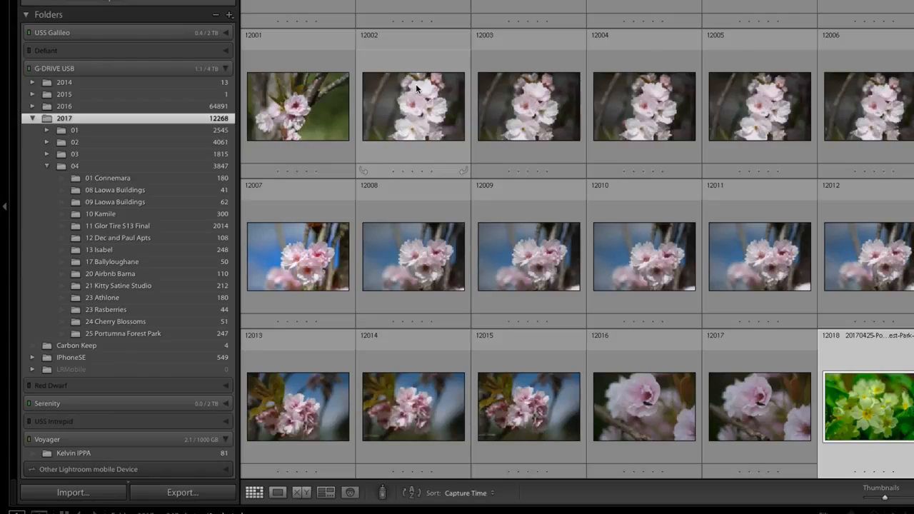
key("backslash")
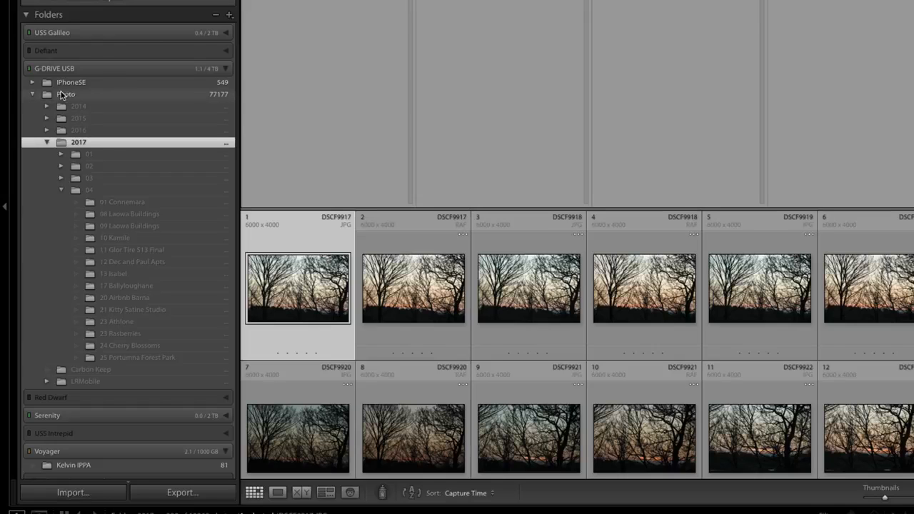
key("super+Tab")
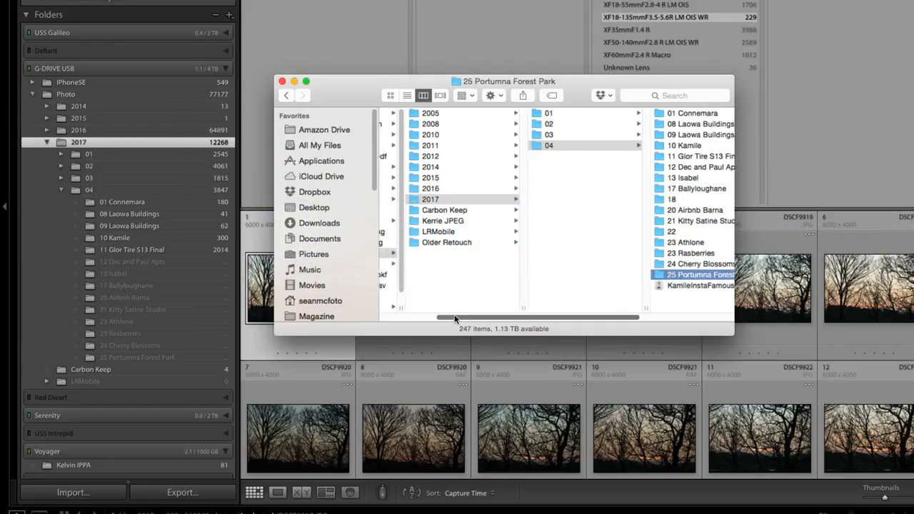
mouse_move(453, 319)
left_mouse_down()
mouse_move(354, 321)
mouse_move(486, 314)
mouse_move(417, 324)
mouse_move(460, 319)
left_mouse_up()
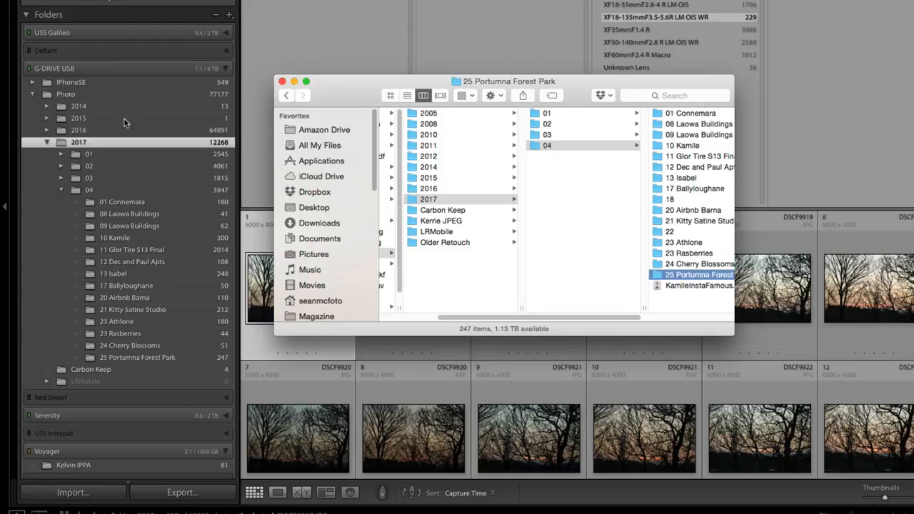
Hide the Photo parent folder on G-DRIVE USB and reopen the 25 Portumna Forest Park folder.
left_click(98, 97)
left_click(112, 97)
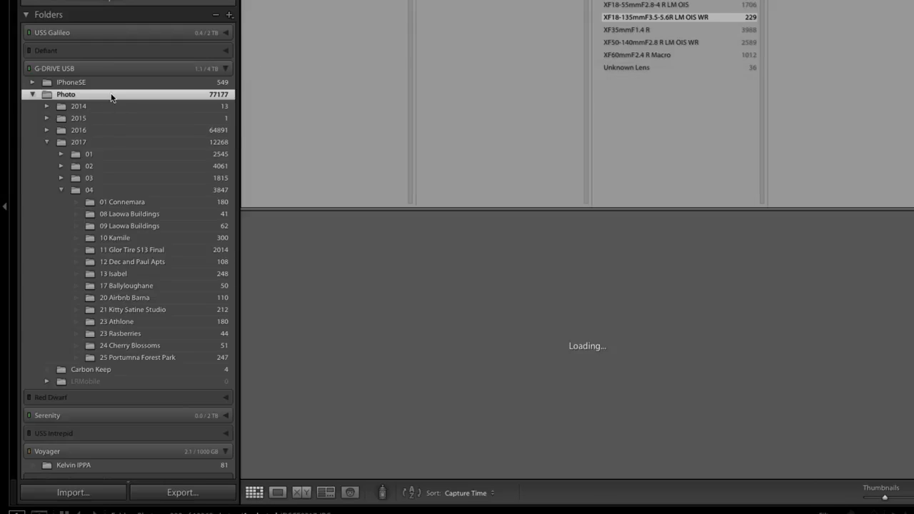
right_click(111, 98)
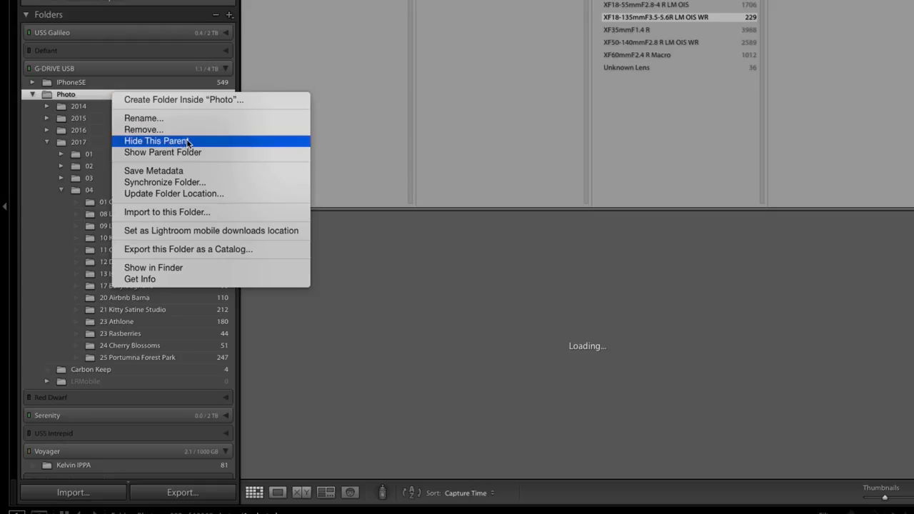
key("Escape")
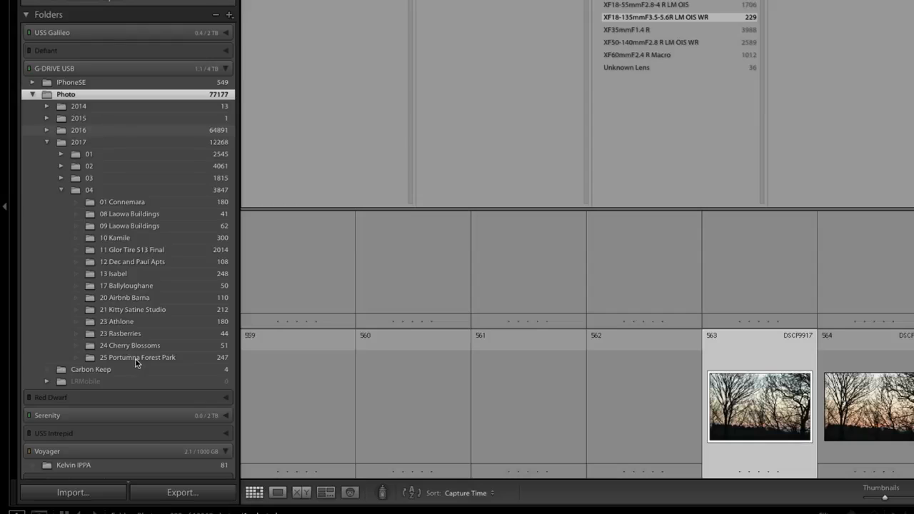
left_click(157, 357)
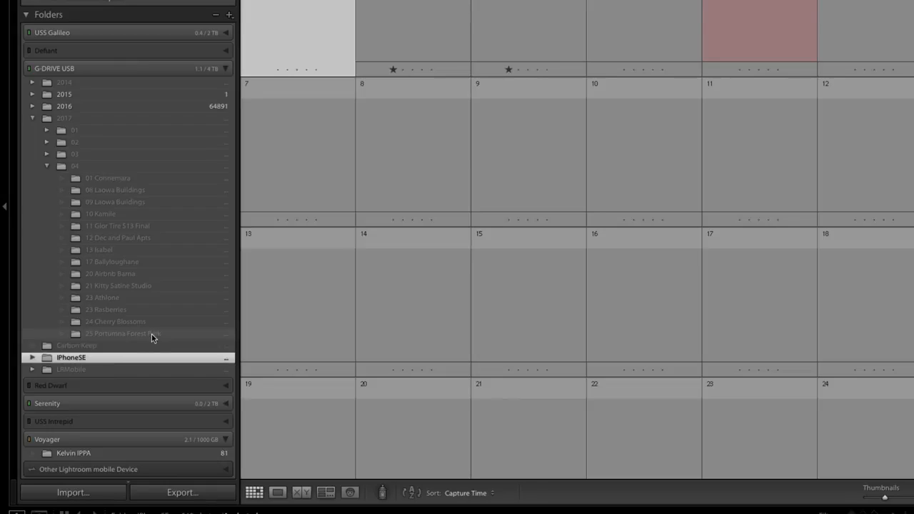
left_click(151, 334)
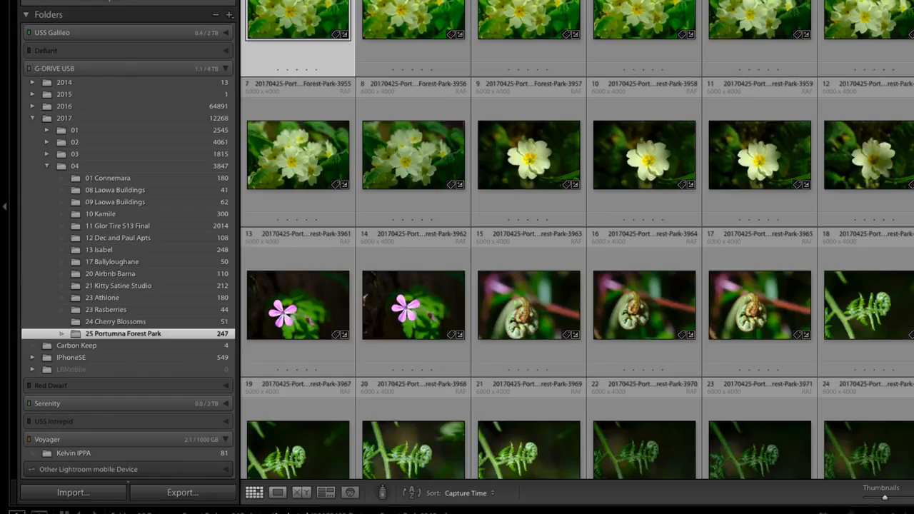
Expand the Serenity volume in the folder list and view its volume info options, leaving Disk Space selected.
scroll(56, 233, "down", 5)
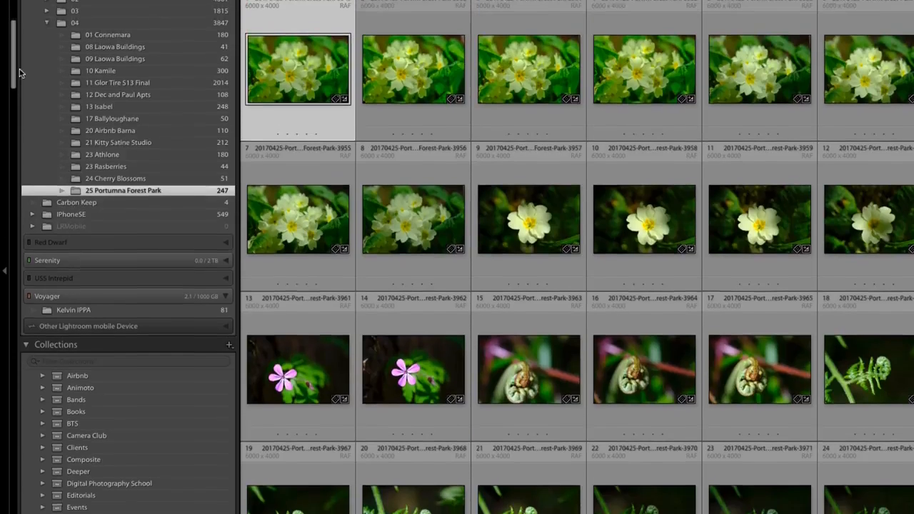
scroll(16, 0, "up", 5)
scroll(15, 87, "up", 1)
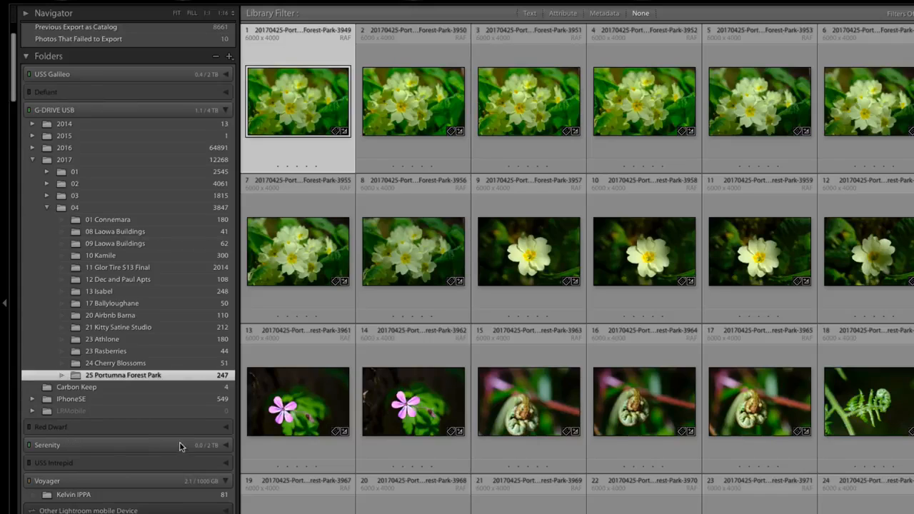
left_click(224, 447)
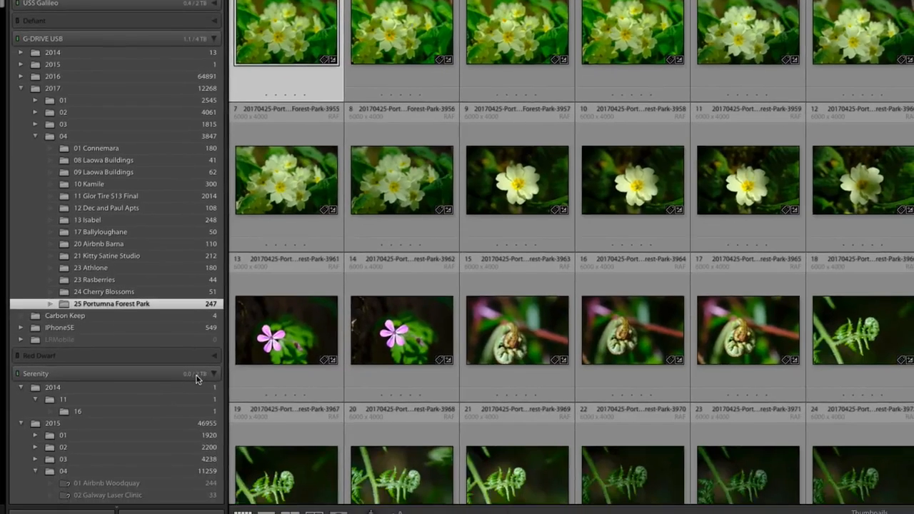
right_click(209, 451)
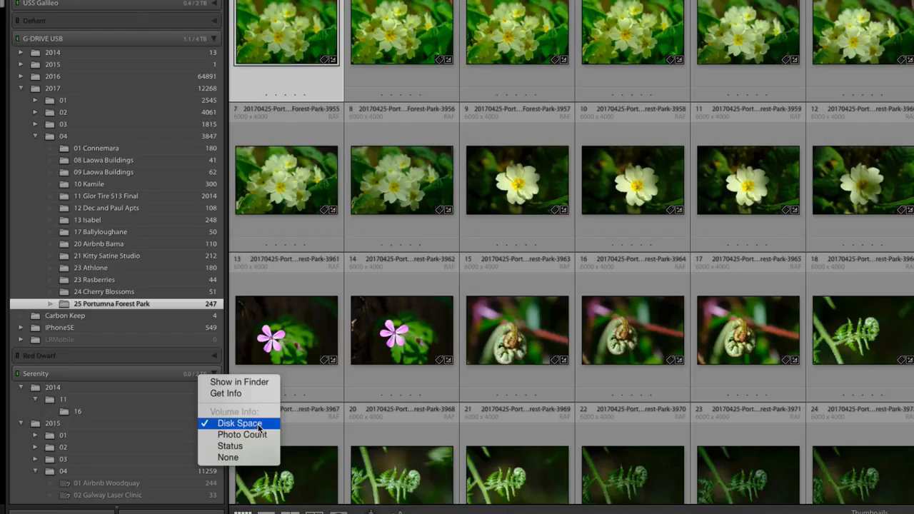
left_click(154, 372)
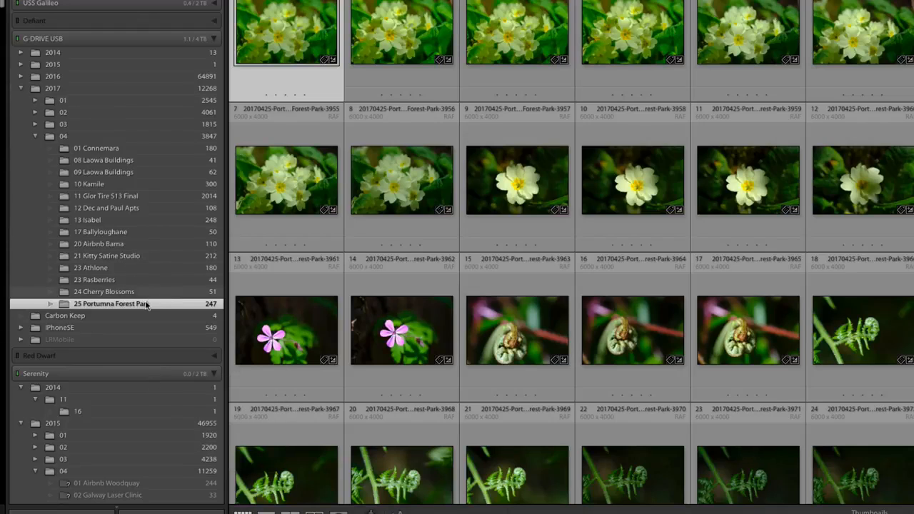
View the rename dialog for the 25 Portumna Forest Park folder and cancel without changing the name.
right_click(146, 305)
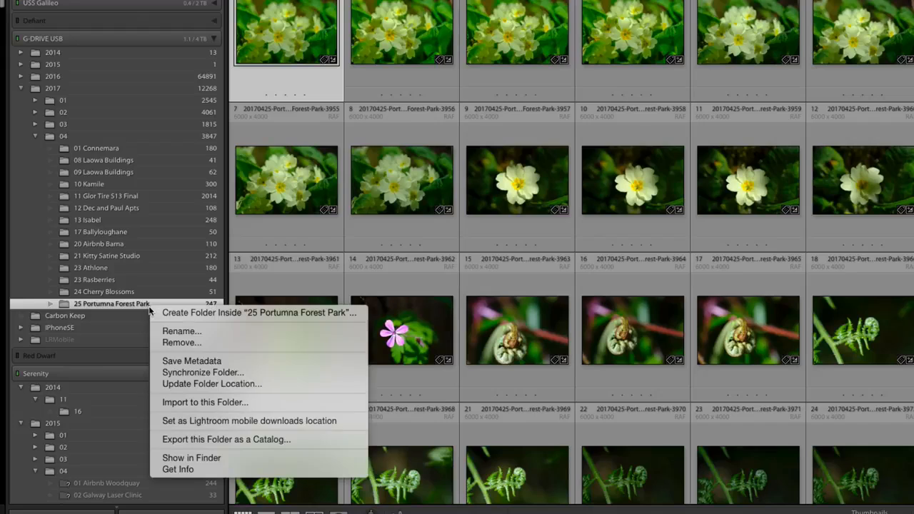
left_click(237, 332)
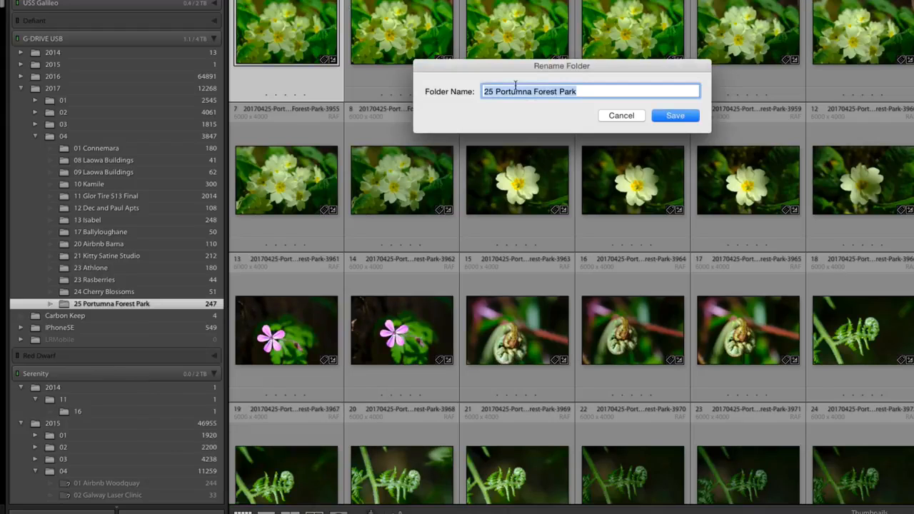
left_click(616, 116)
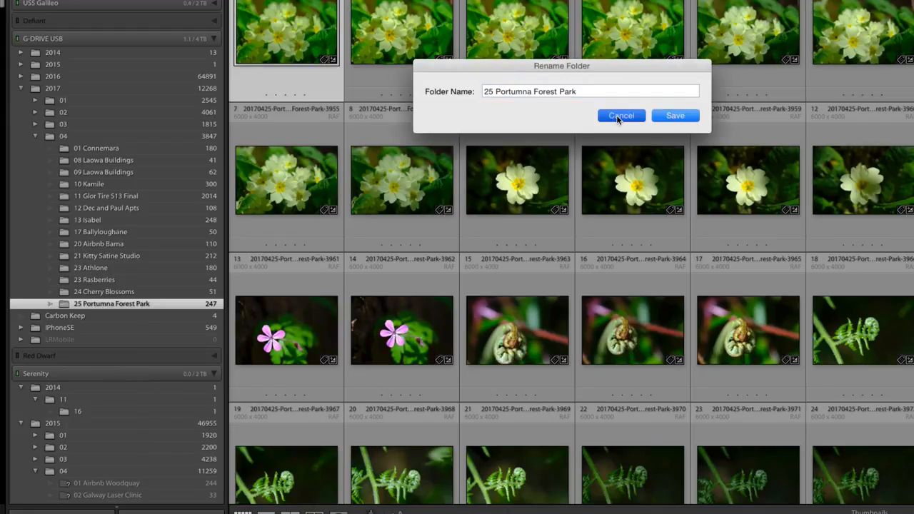
View the removal confirmation for the 25 Portumna Forest Park folder and cancel it, keeping the folder.
right_click(152, 306)
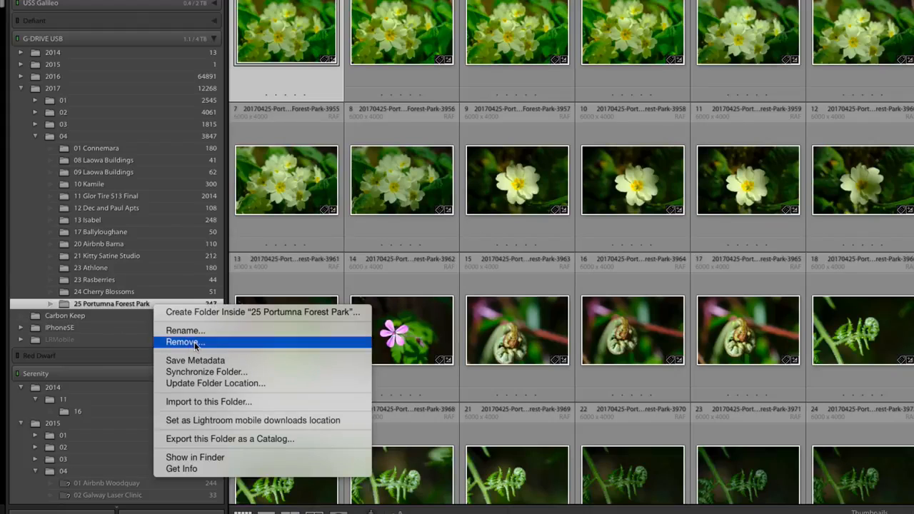
left_click(187, 342)
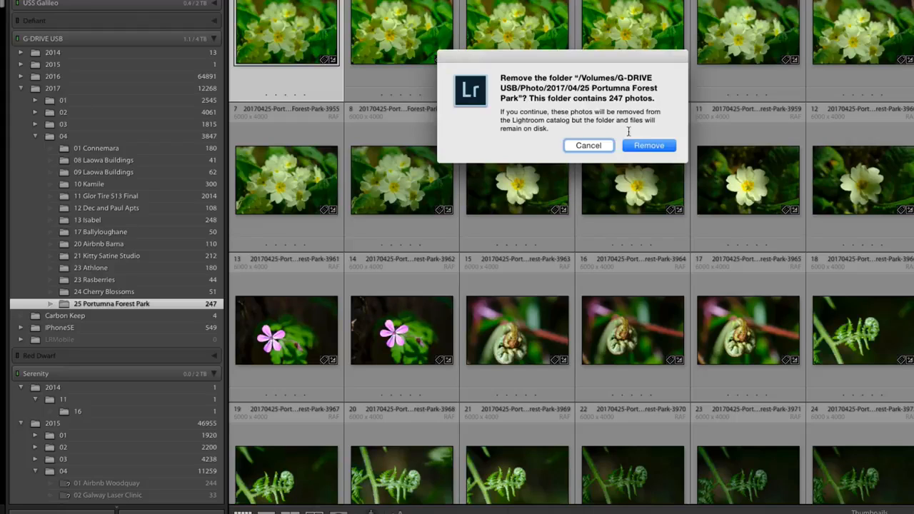
left_click(588, 146)
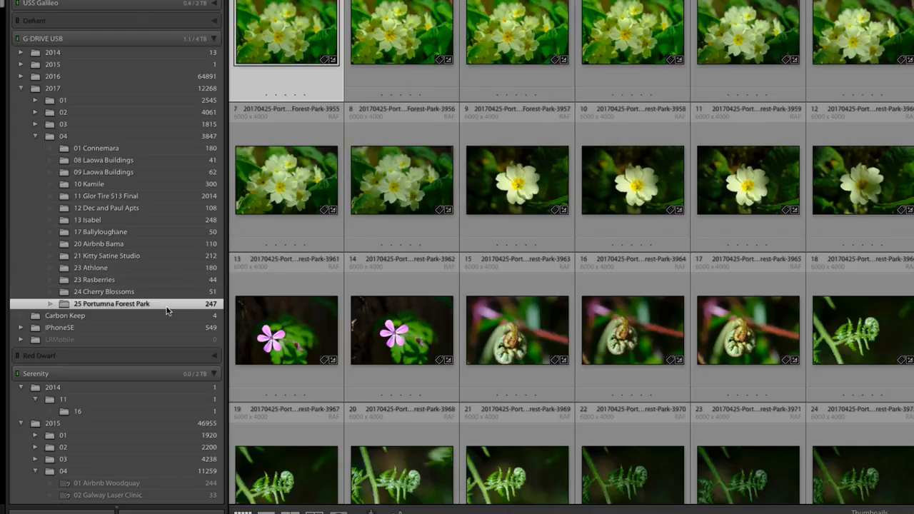
Remove the first photo in the 25 Portumna Forest Park folder from the Lightroom catalog without deleting it from disk.
right_click(167, 311)
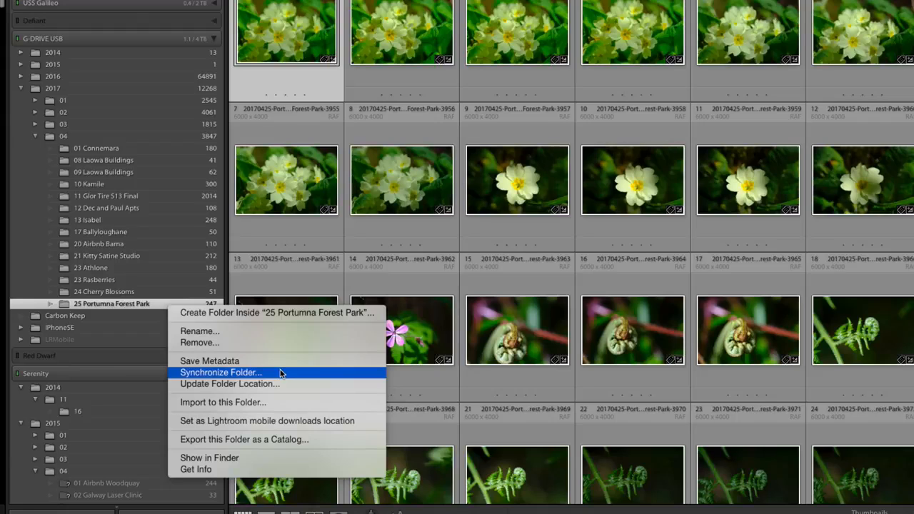
right_click(293, 39)
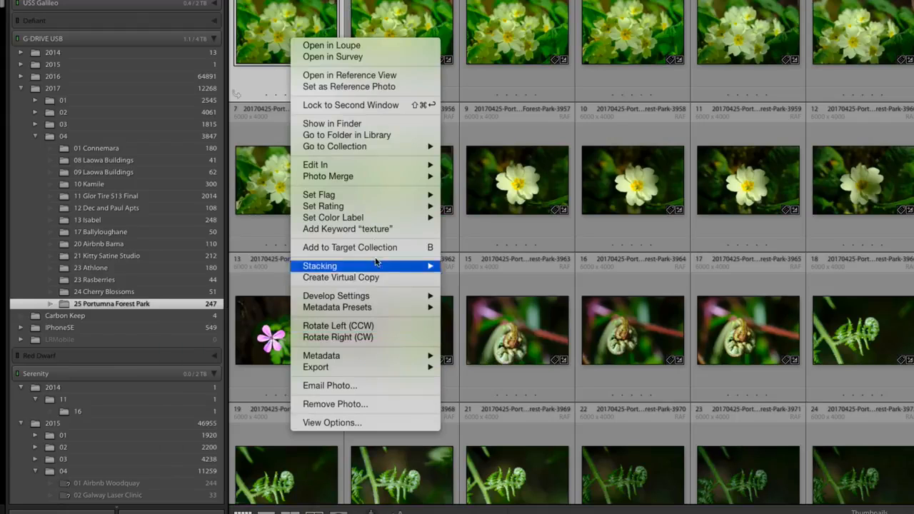
left_click(370, 404)
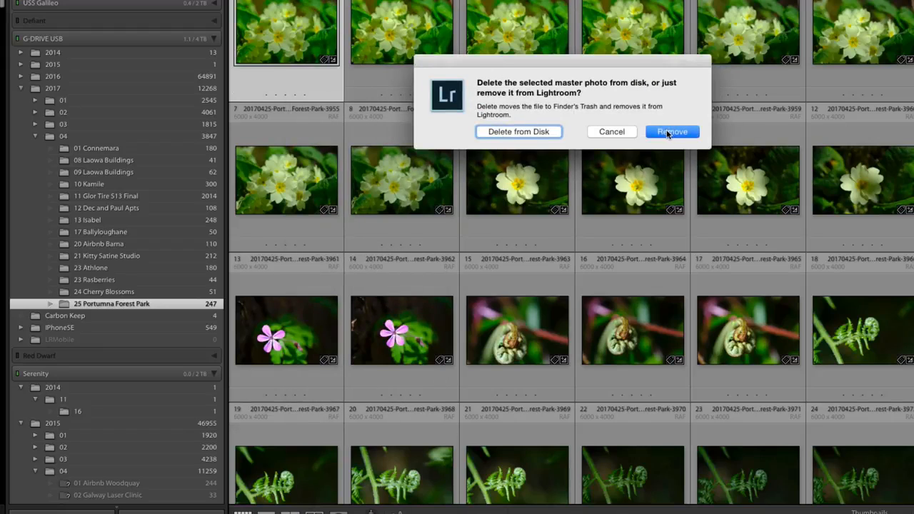
left_click(668, 134)
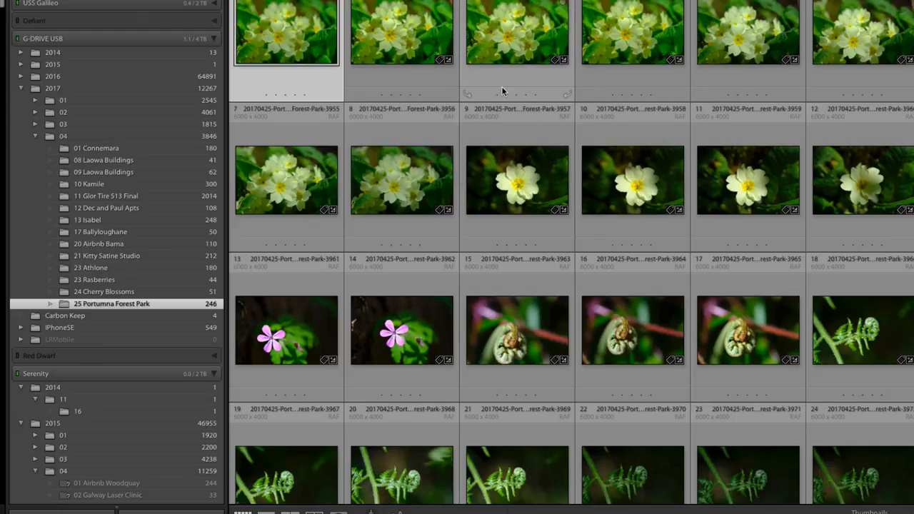
key("alt+Delete")
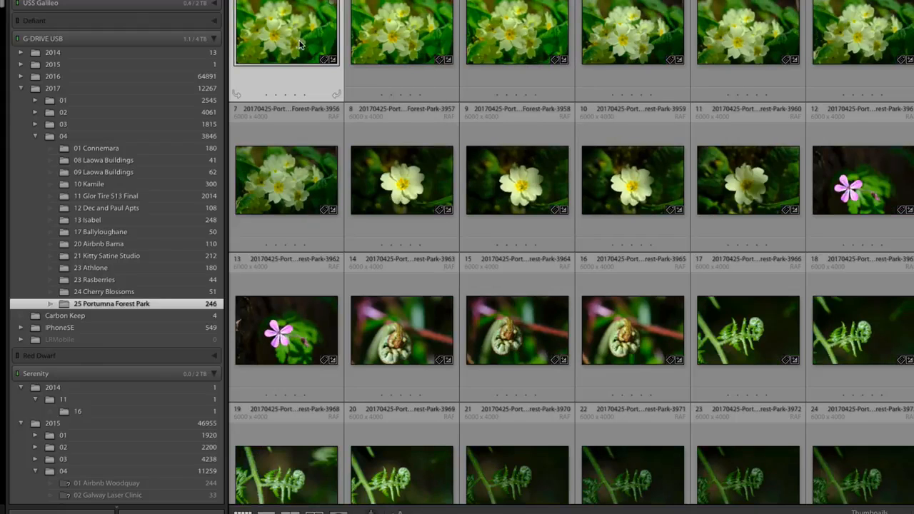
Synchronize the 25 Portumna Forest Park folder with importing new photos enabled, and go to the imported photo's folder in the Library.
right_click(170, 306)
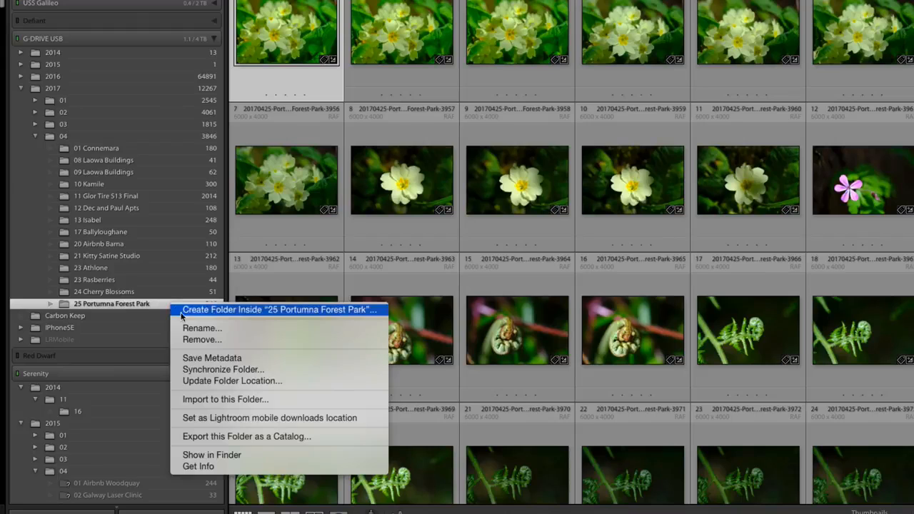
left_click(259, 370)
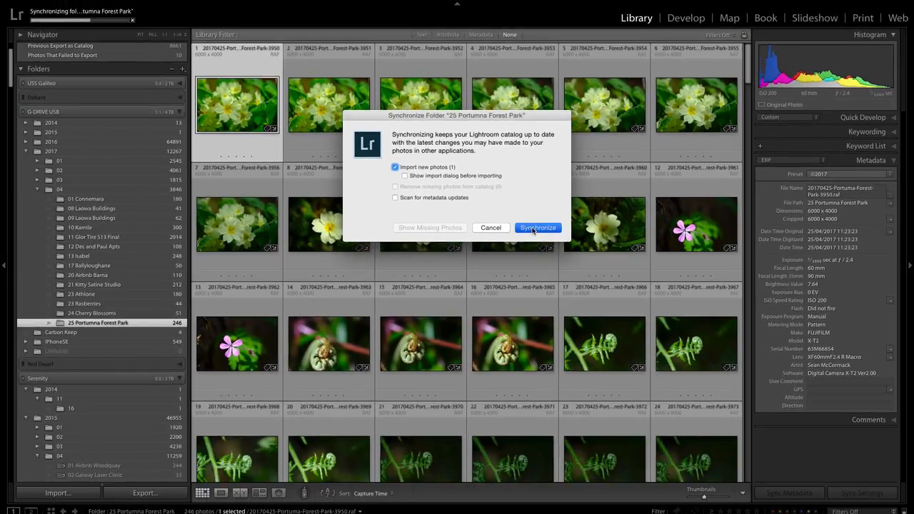
left_click(583, 280)
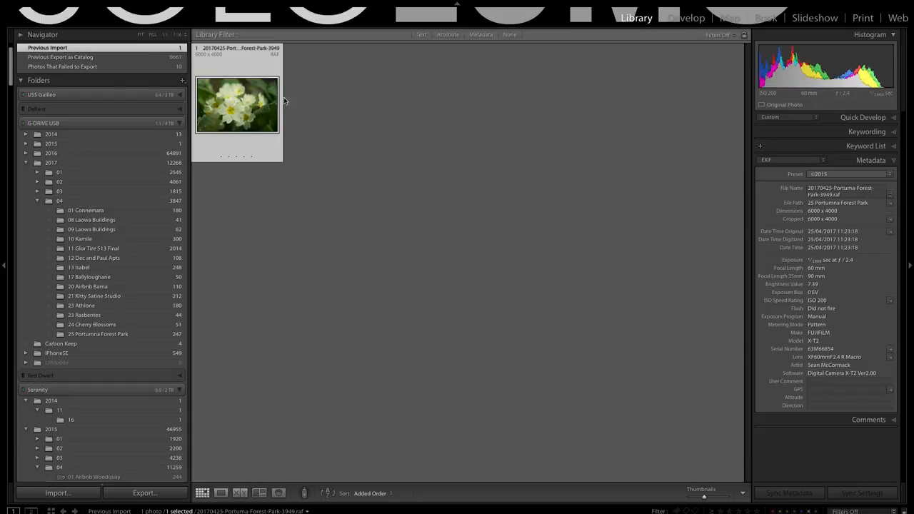
right_click(244, 108)
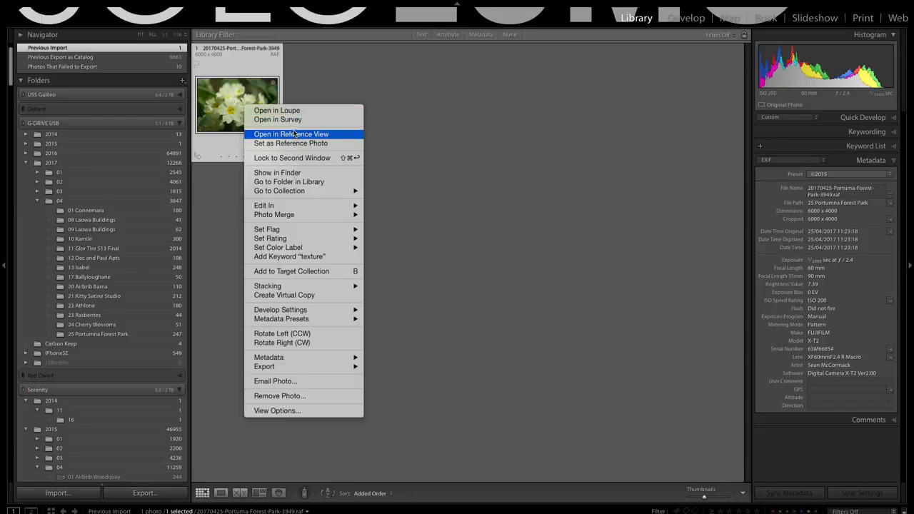
left_click(332, 185)
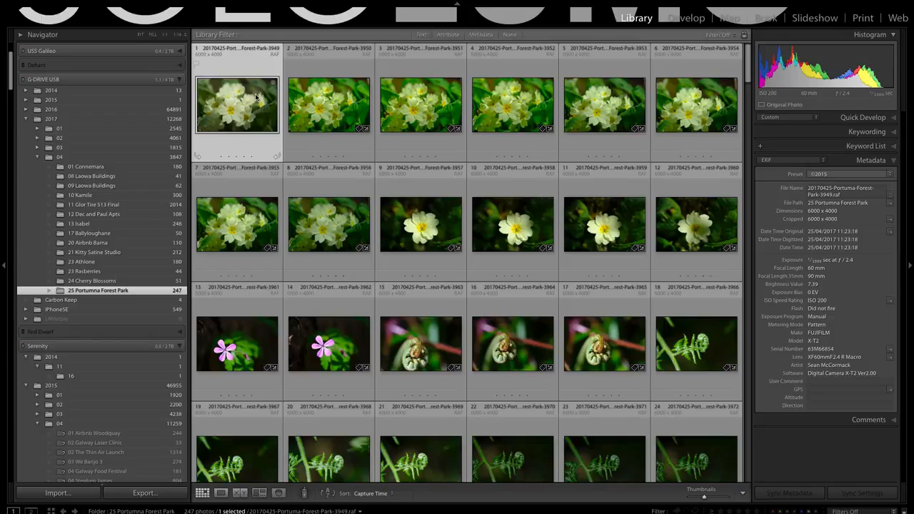
Show the 25 Portumna Forest Park folder in Finder.
right_click(142, 295)
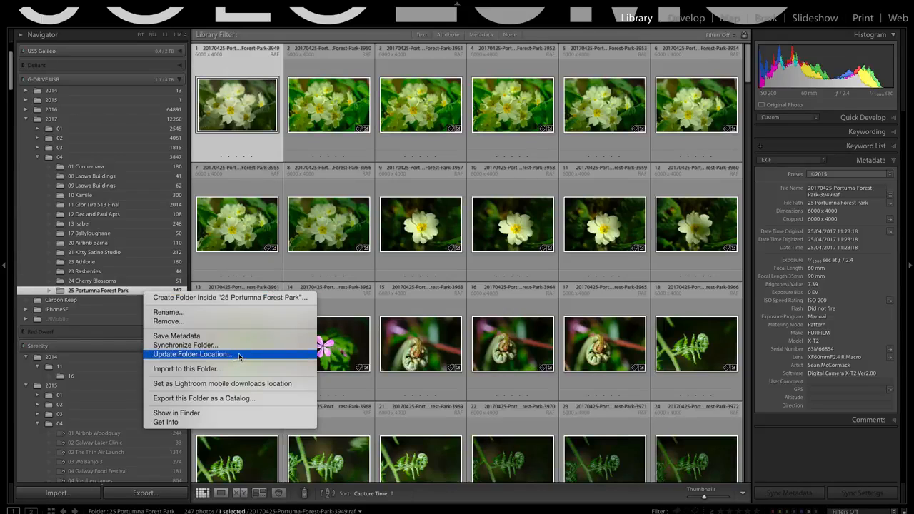
left_click(102, 293)
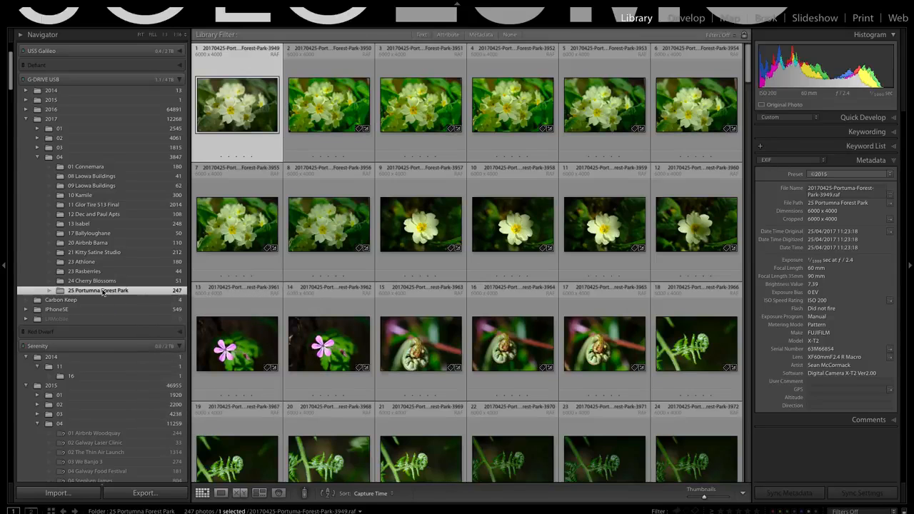
right_click(147, 294)
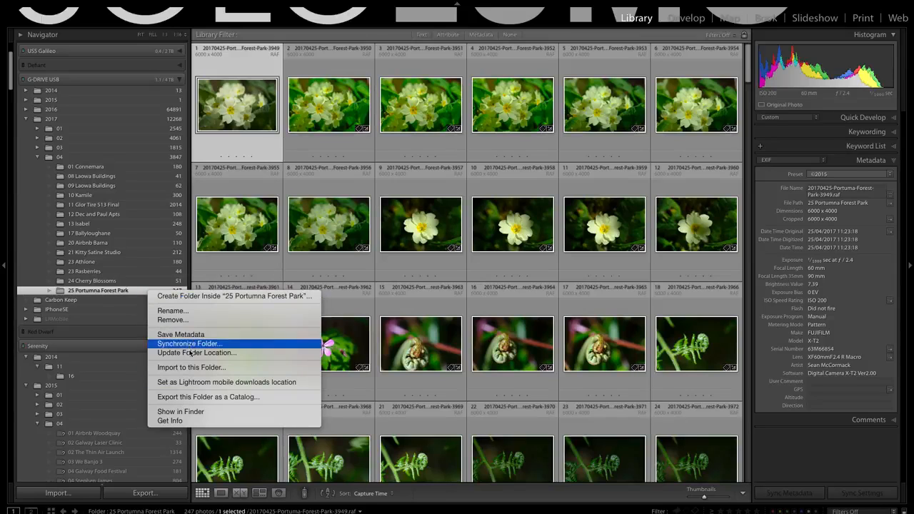
left_click(207, 412)
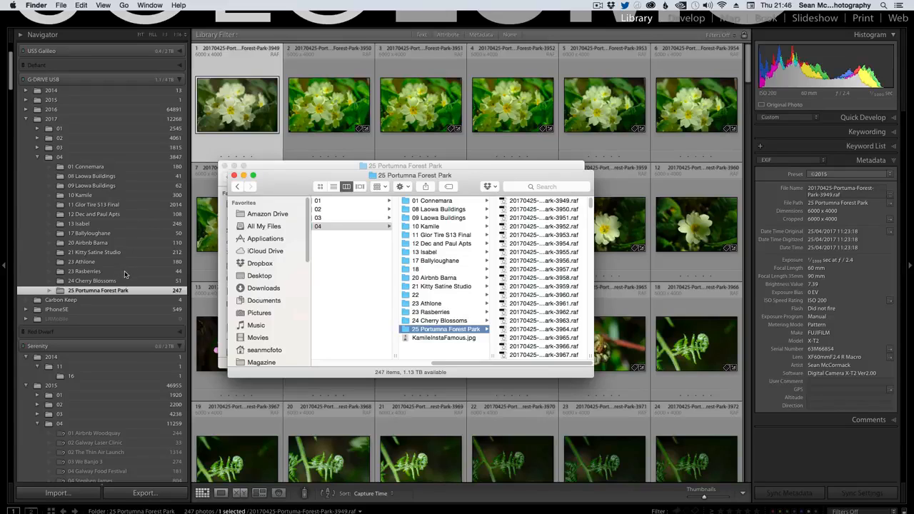
Copy the 23 Rasberries folder in Finder and paste the duplicate into the same 04 folder.
left_click(435, 312)
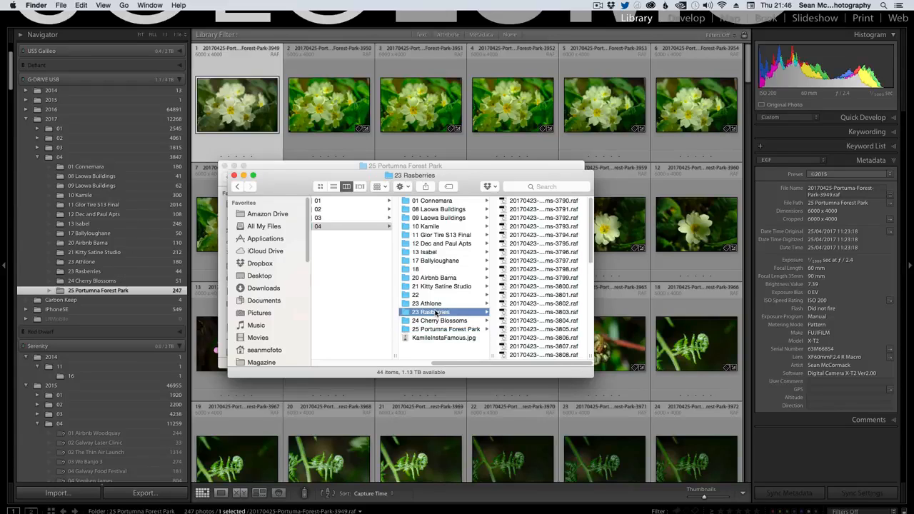
right_click(436, 312)
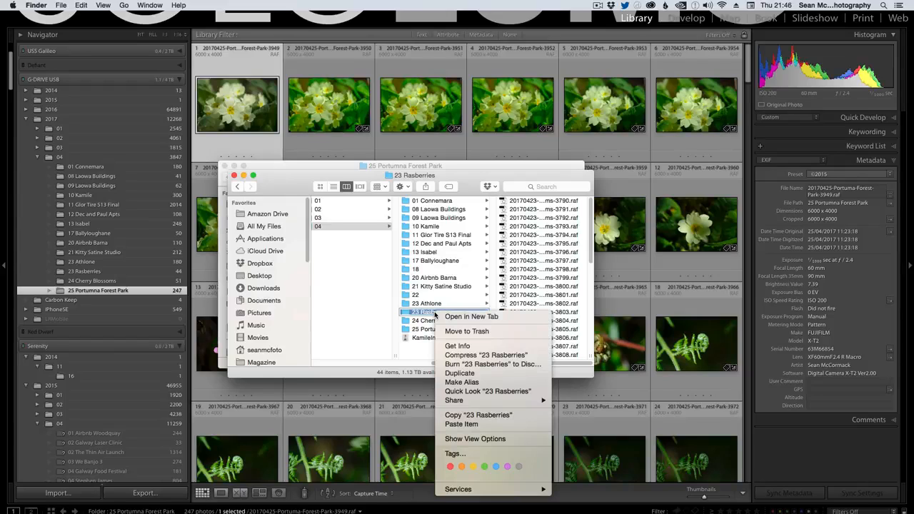
left_click(422, 354)
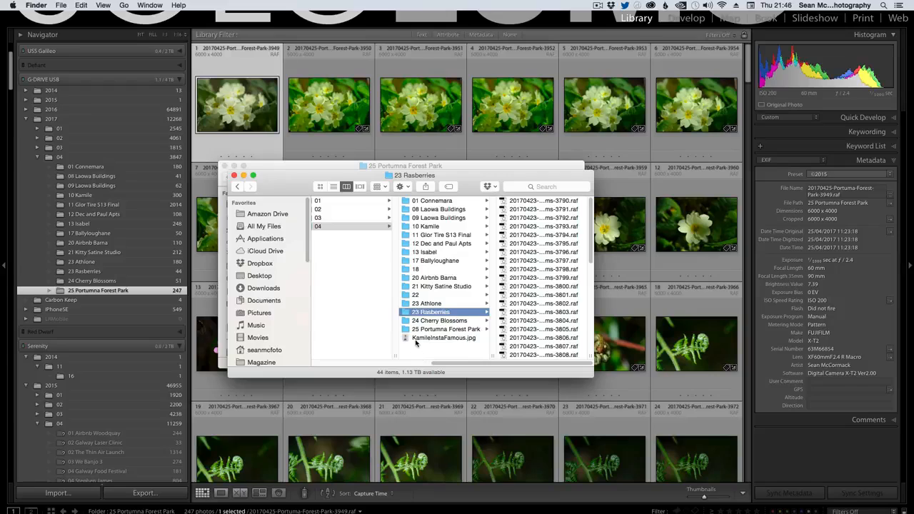
key("super+v")
left_click(526, 195)
left_click(424, 355)
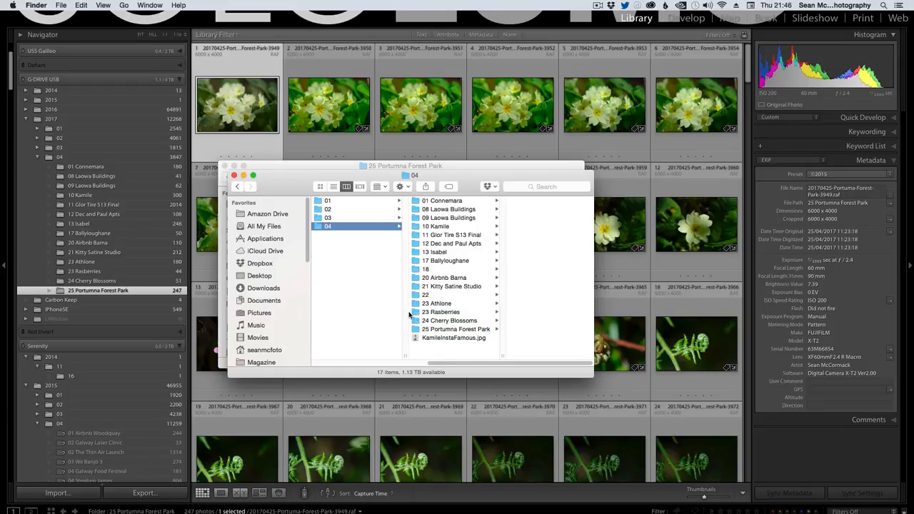
left_click(421, 320)
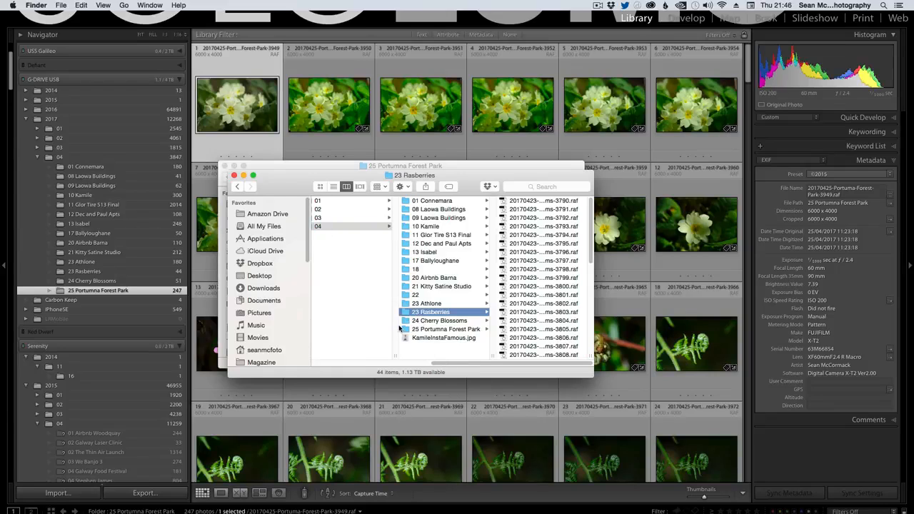
left_click(411, 349)
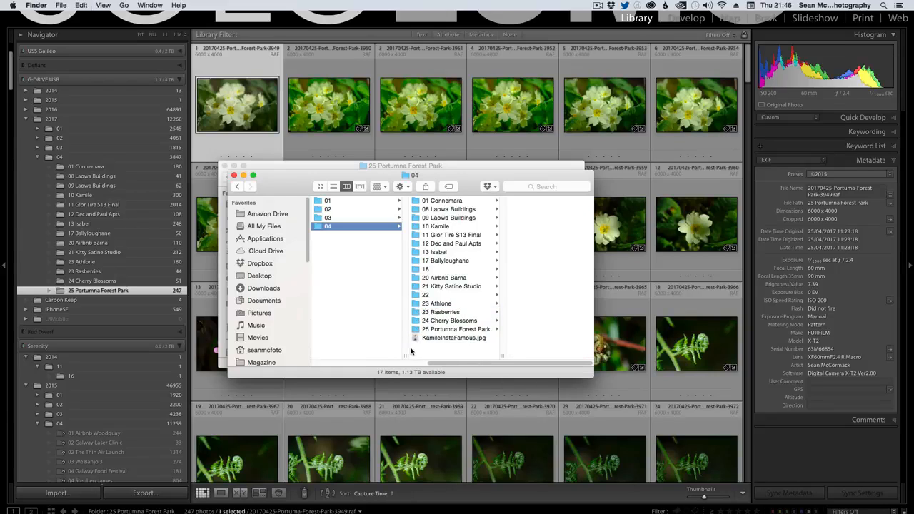
key("super+v")
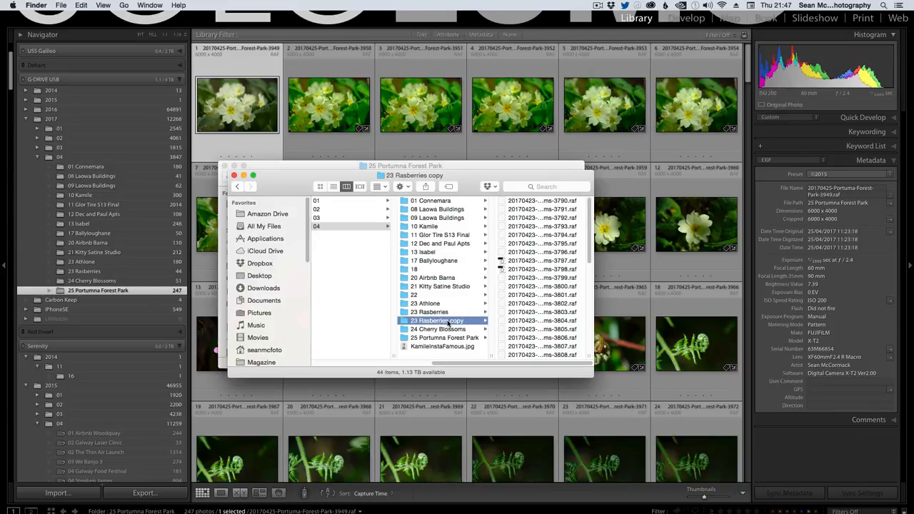
Switch to Lightroom and update the 23 Rasberries folder's location to the 23 Rasberries copy folder inside 04.
left_click(137, 276)
left_click(124, 273)
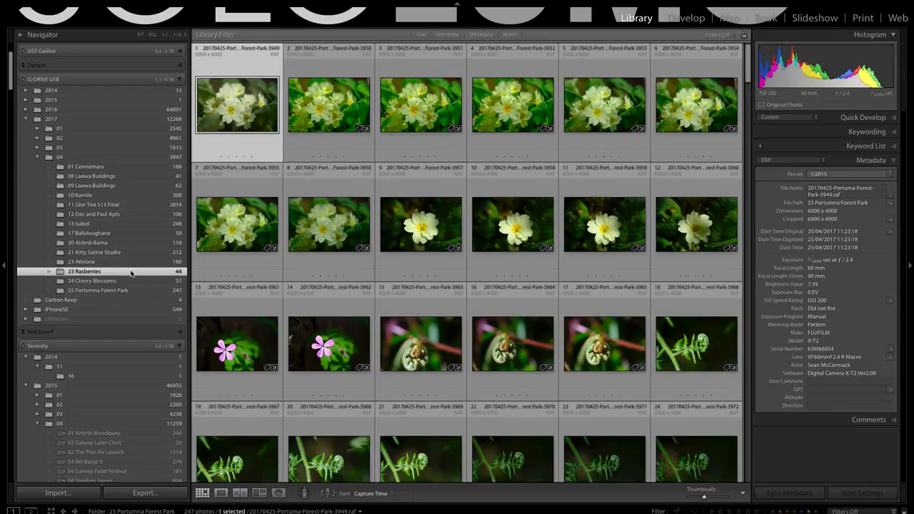
right_click(132, 273)
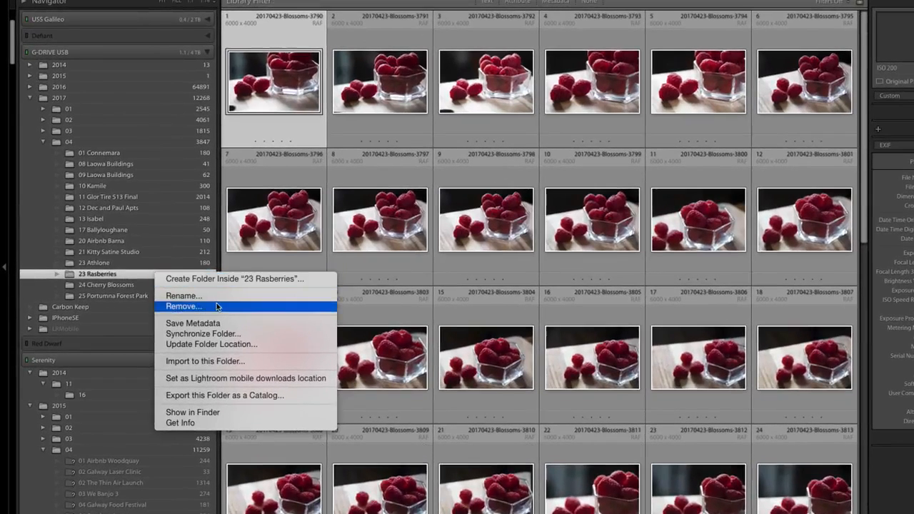
left_click(239, 344)
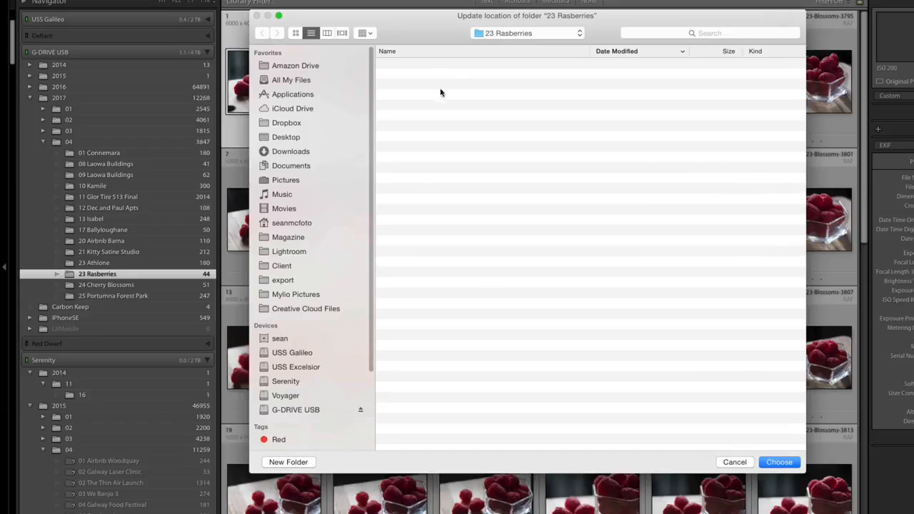
left_click(501, 37)
left_click(505, 42)
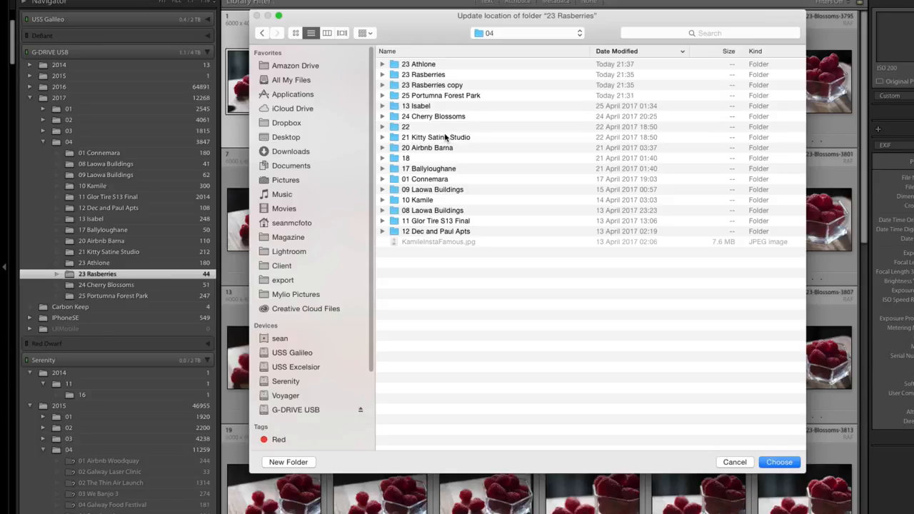
left_click(455, 85)
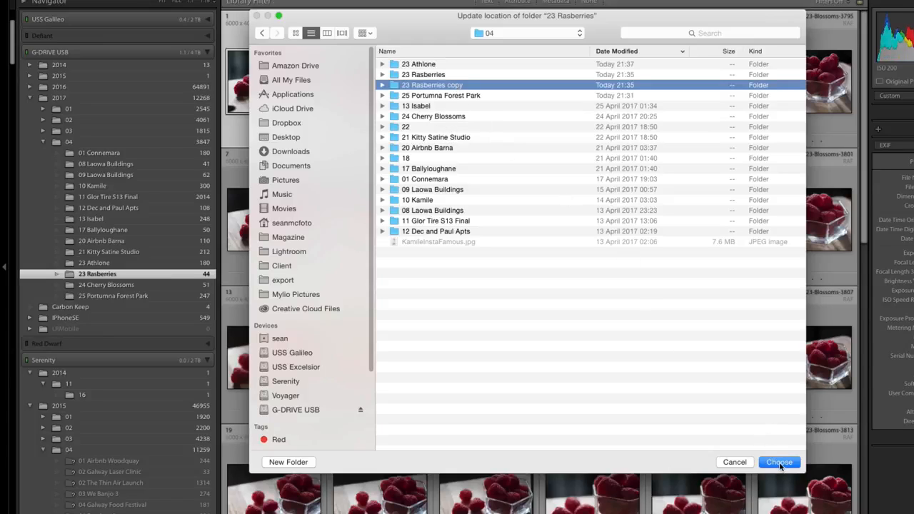
left_click(778, 462)
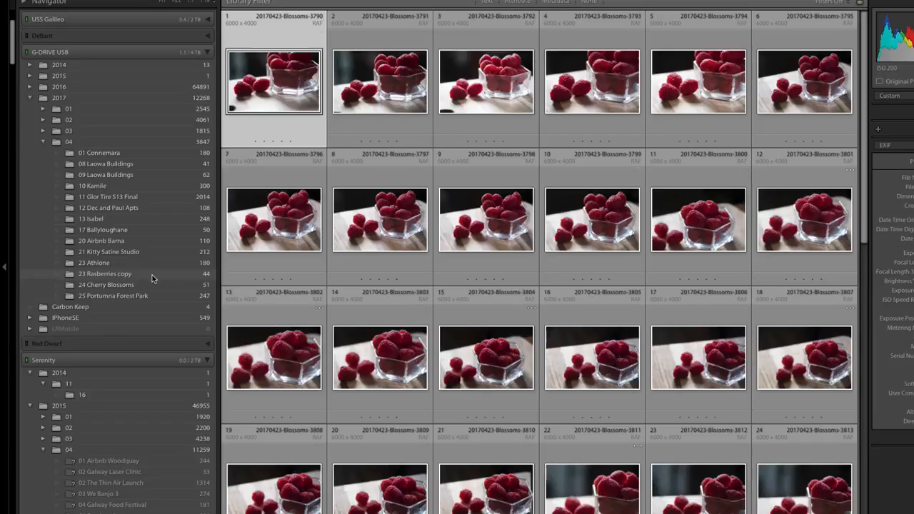
Delete the 23 Rasberries copy folder in Finder, then return to Lightroom and open the 17 Ballyloughane folder.
right_click(155, 276)
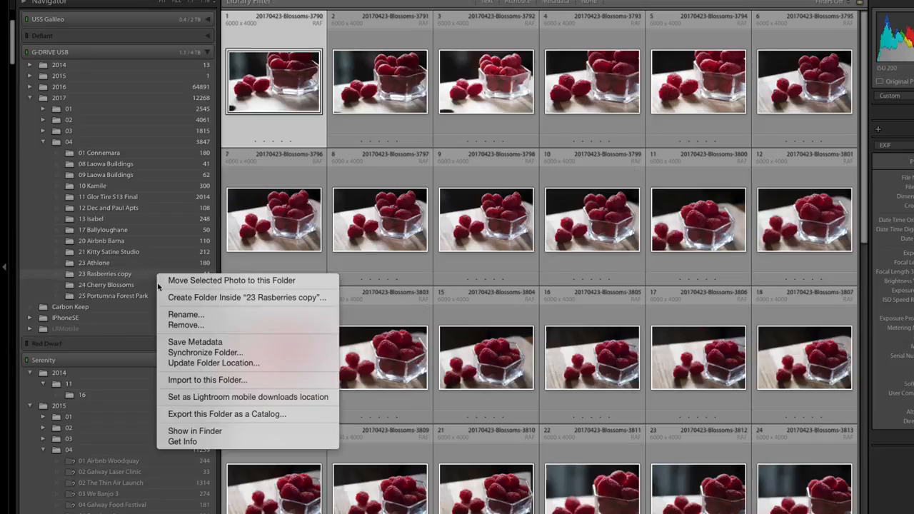
left_click(131, 279)
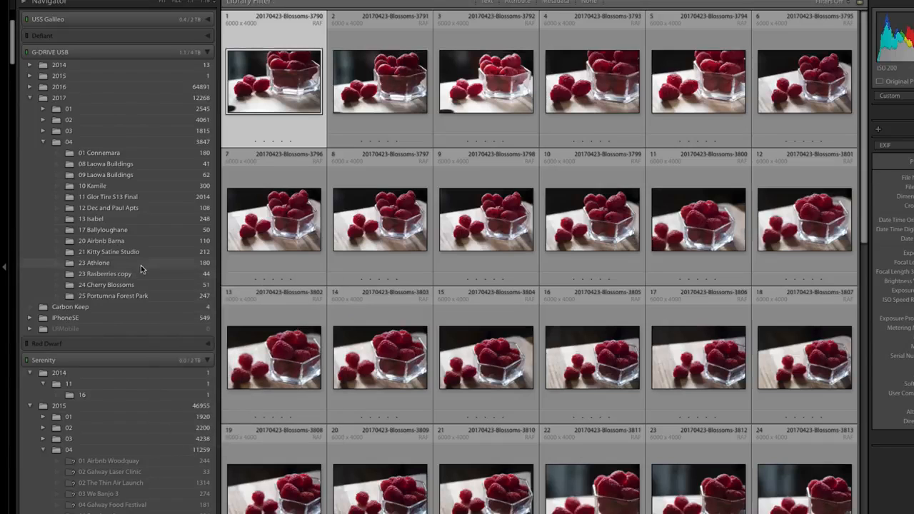
key("super+Tab")
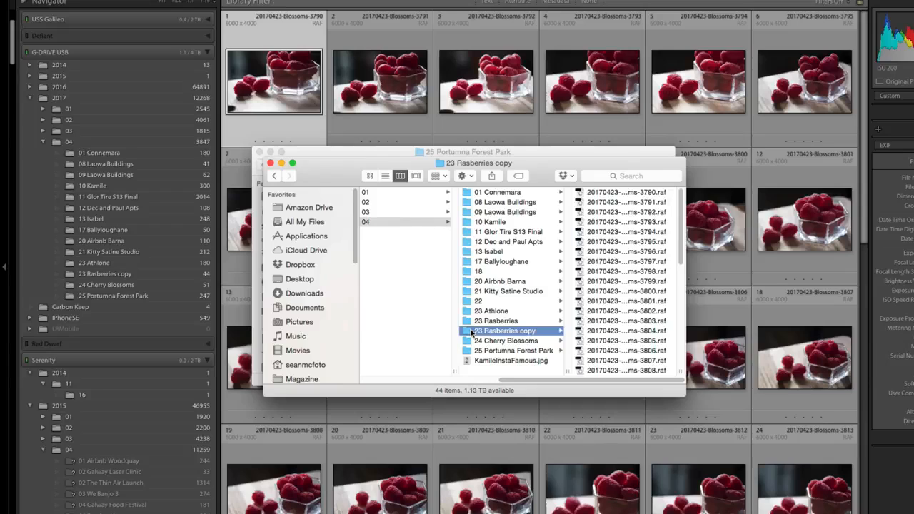
key("super+BackSpace")
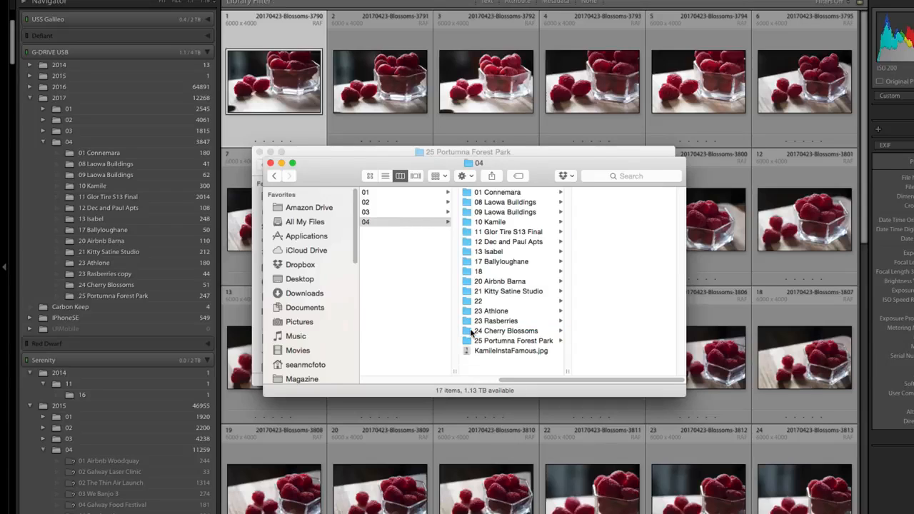
key("super+Tab")
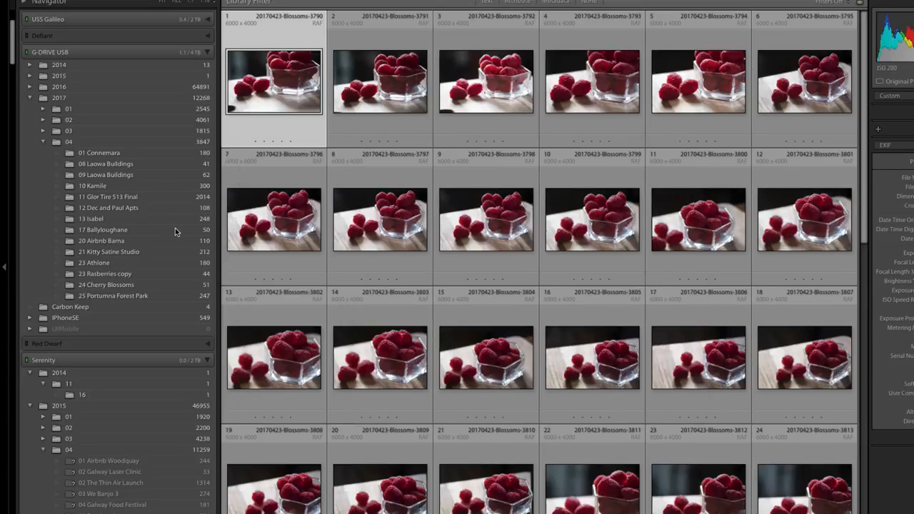
left_click(175, 231)
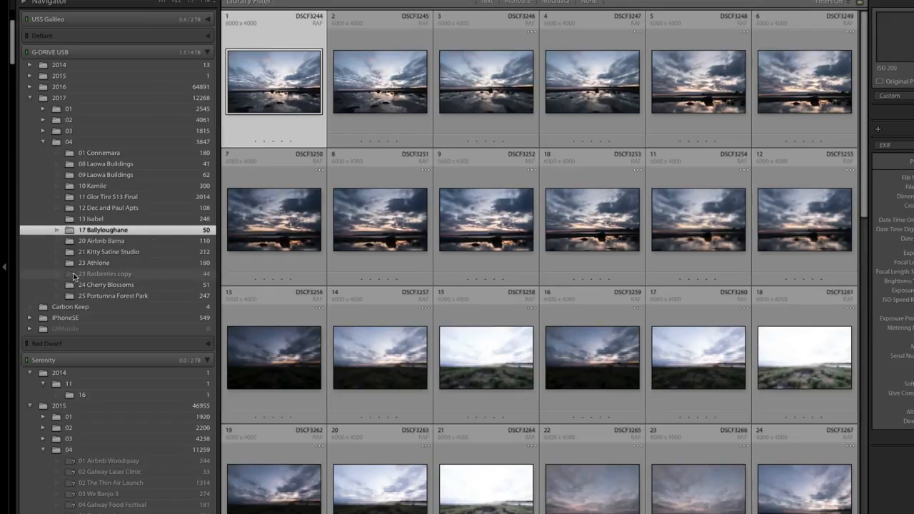
Relink the missing 23 Rasberries copy folder to the original 23 Rasberries folder on disk and open it in the Library.
right_click(142, 273)
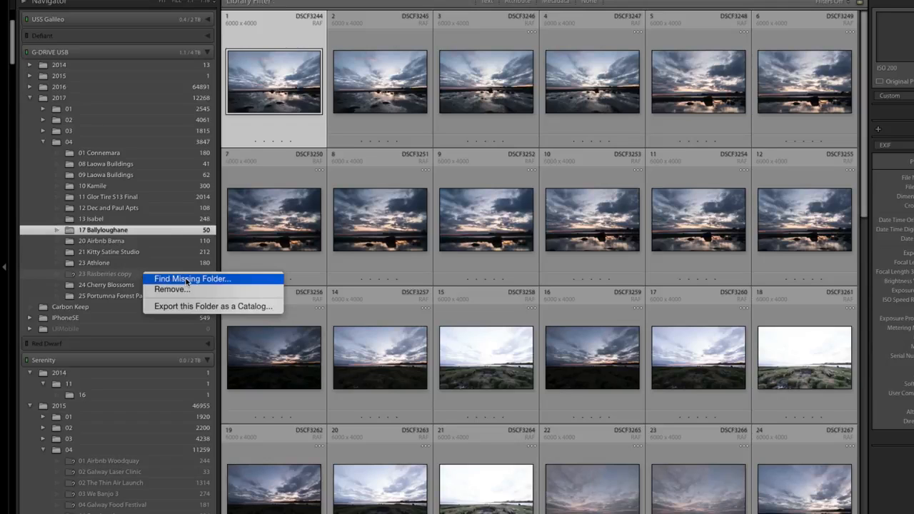
left_click(116, 322)
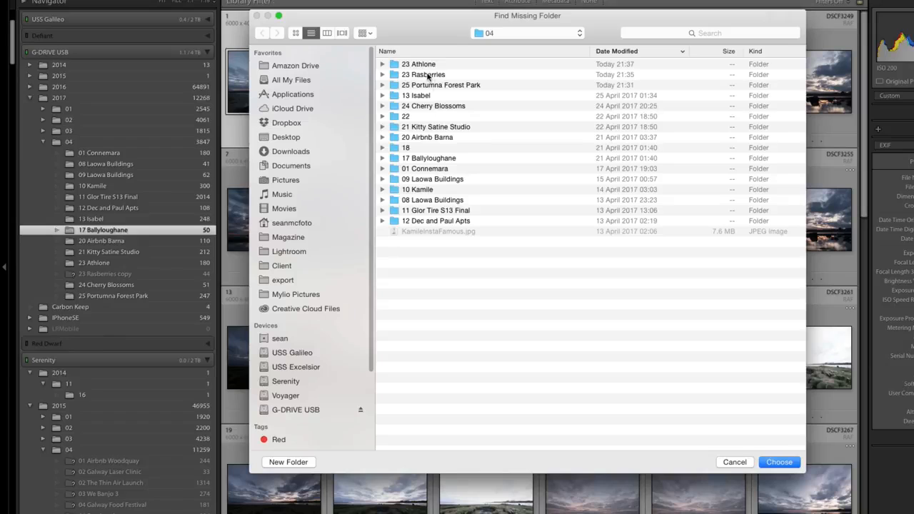
left_click(427, 75)
left_click(778, 462)
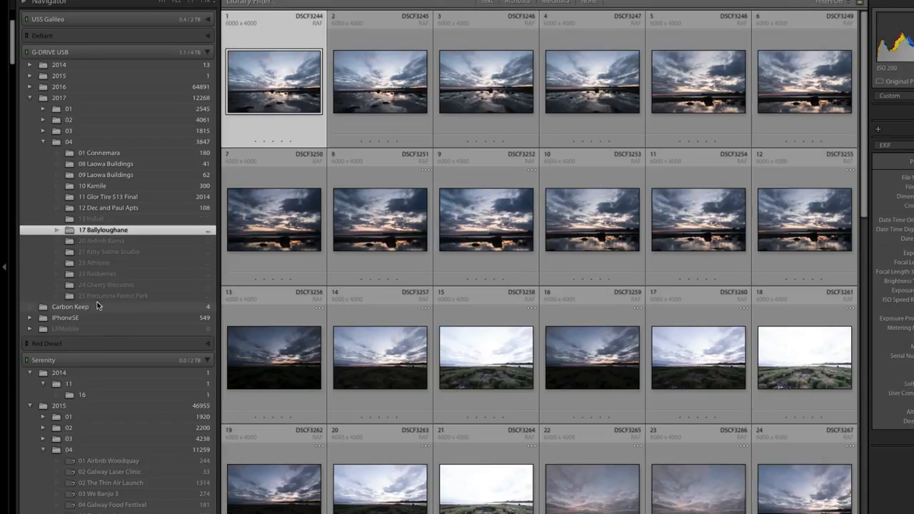
left_click(130, 275)
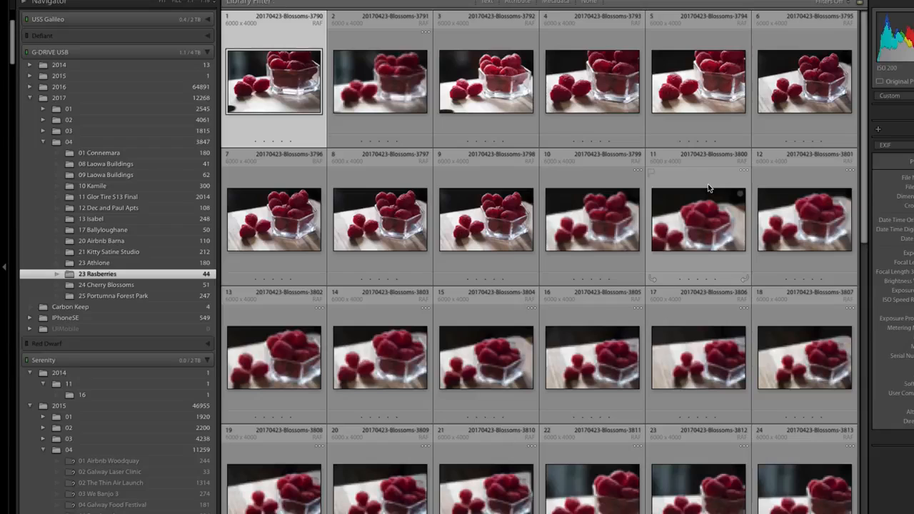
View the Finder info for the 23 Rasberries folder and return to Lightroom.
right_click(170, 277)
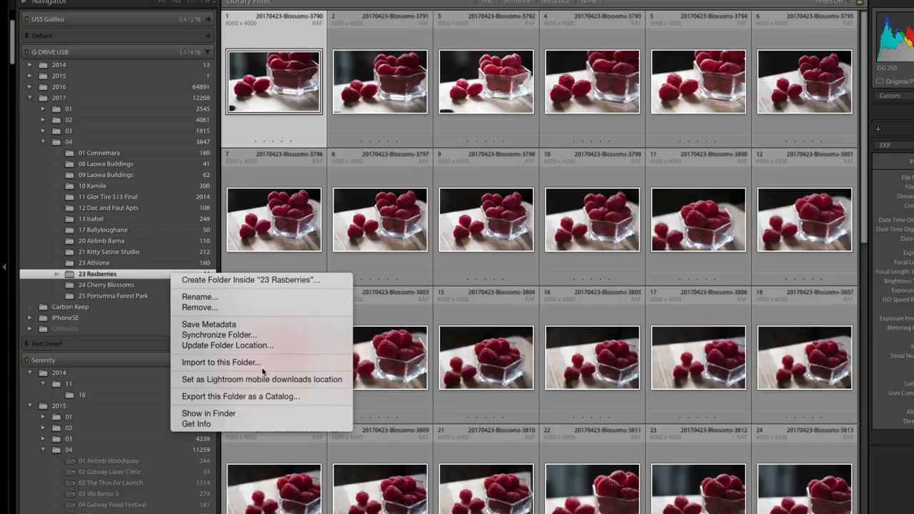
left_click(307, 398)
left_click(257, 426)
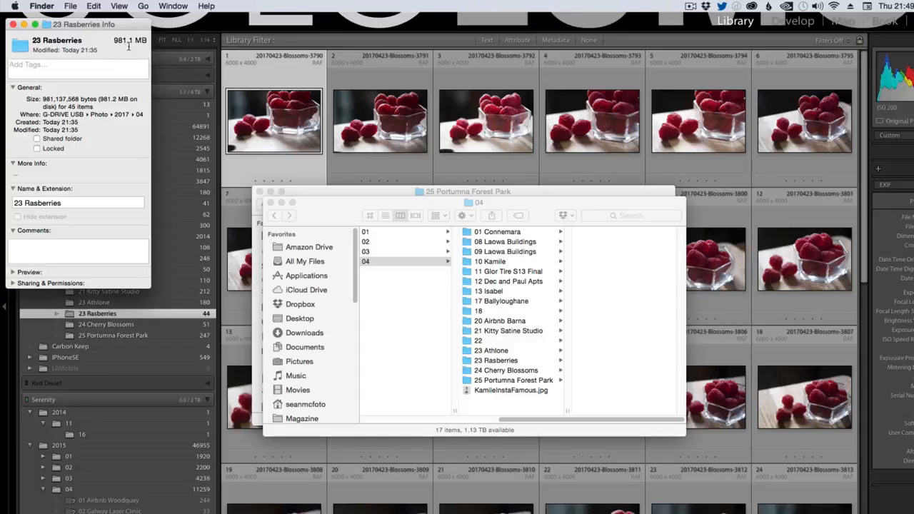
left_click(231, 318)
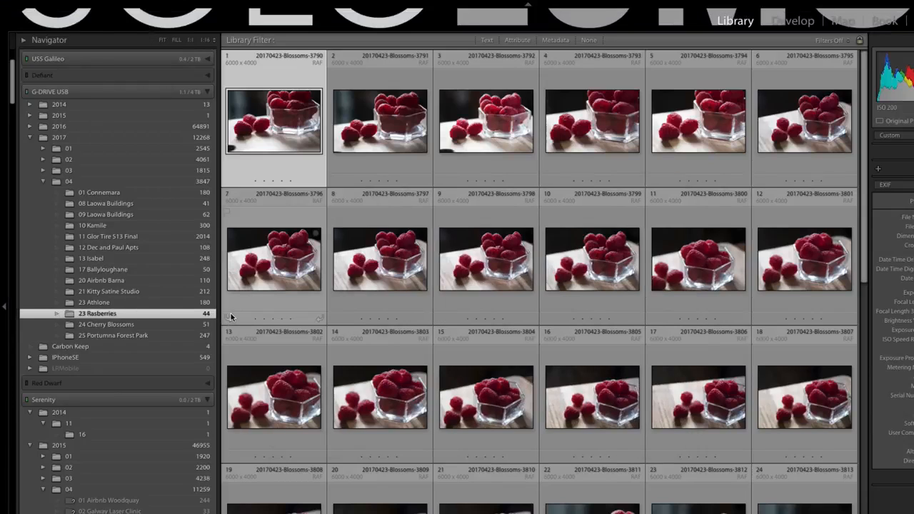